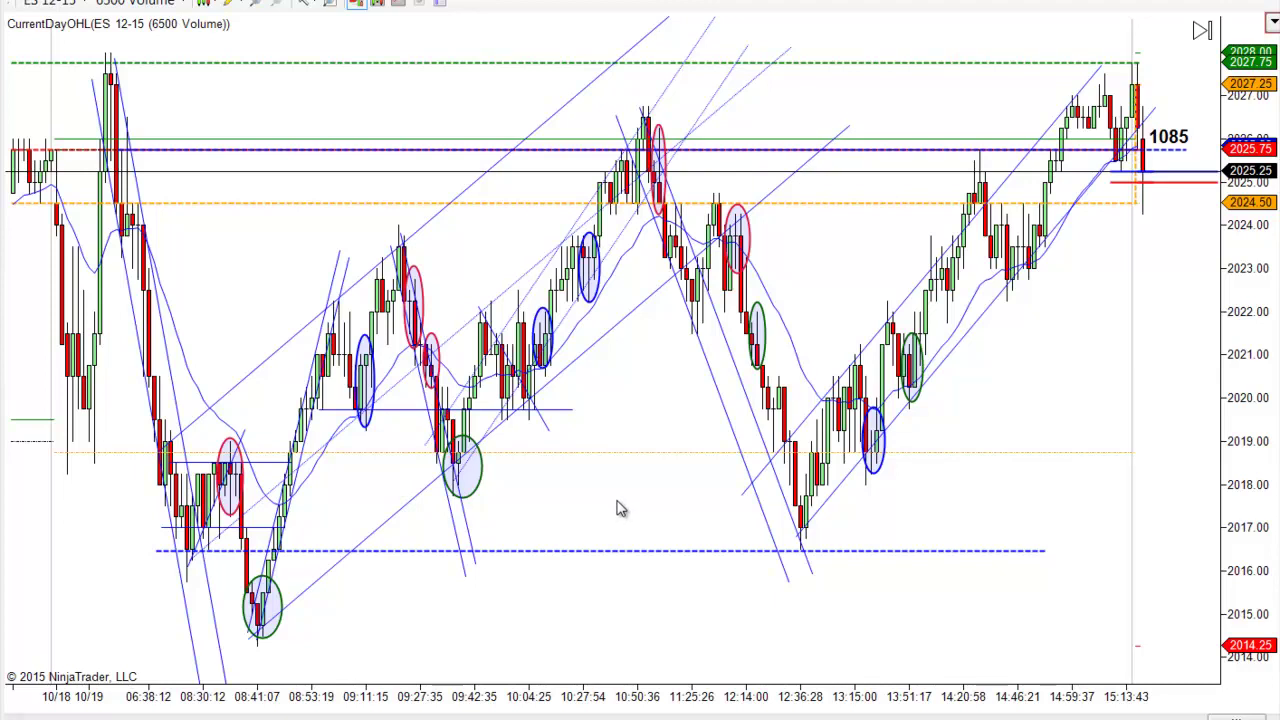
Narrow the red ellipse around the bar just before the 08:41 sell-off and place a matching copy on the adjacent bars.
{"action": "left_click_drag", "start_coordinate": [617, 509], "coordinate": [644, 509]}
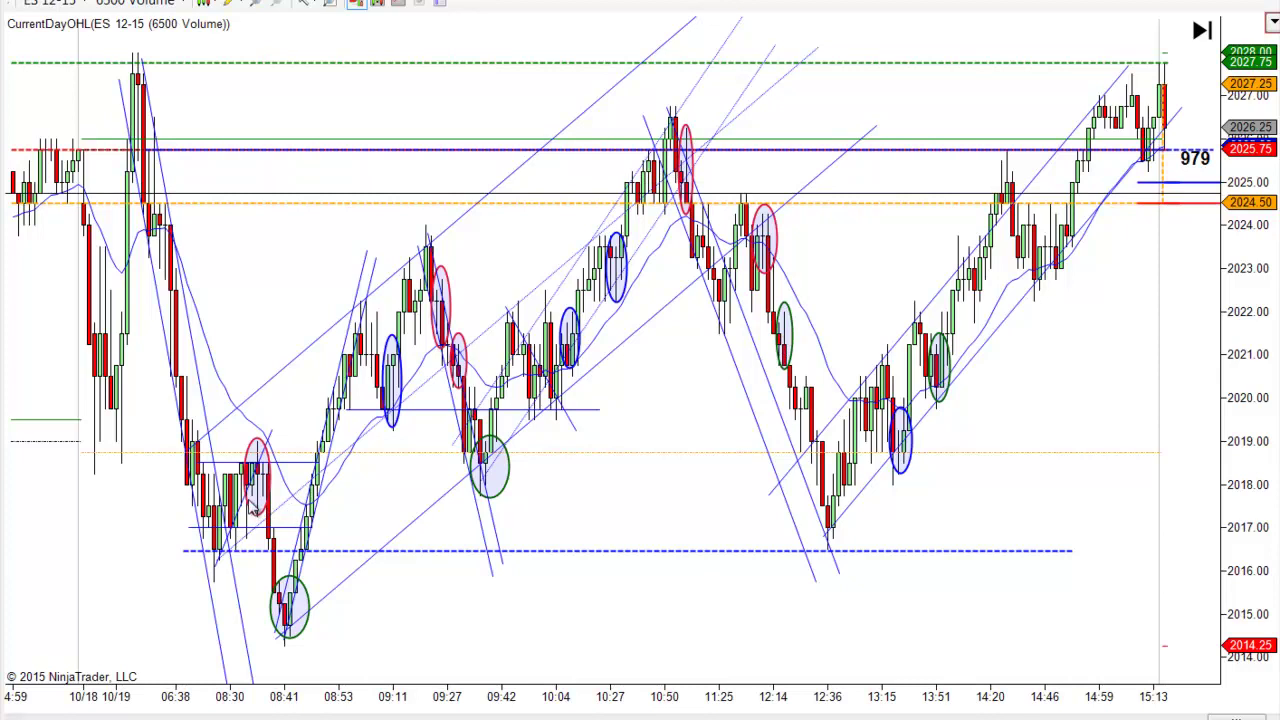
{"action": "left_click_drag", "start_coordinate": [377, 509], "coordinate": [640, 493]}
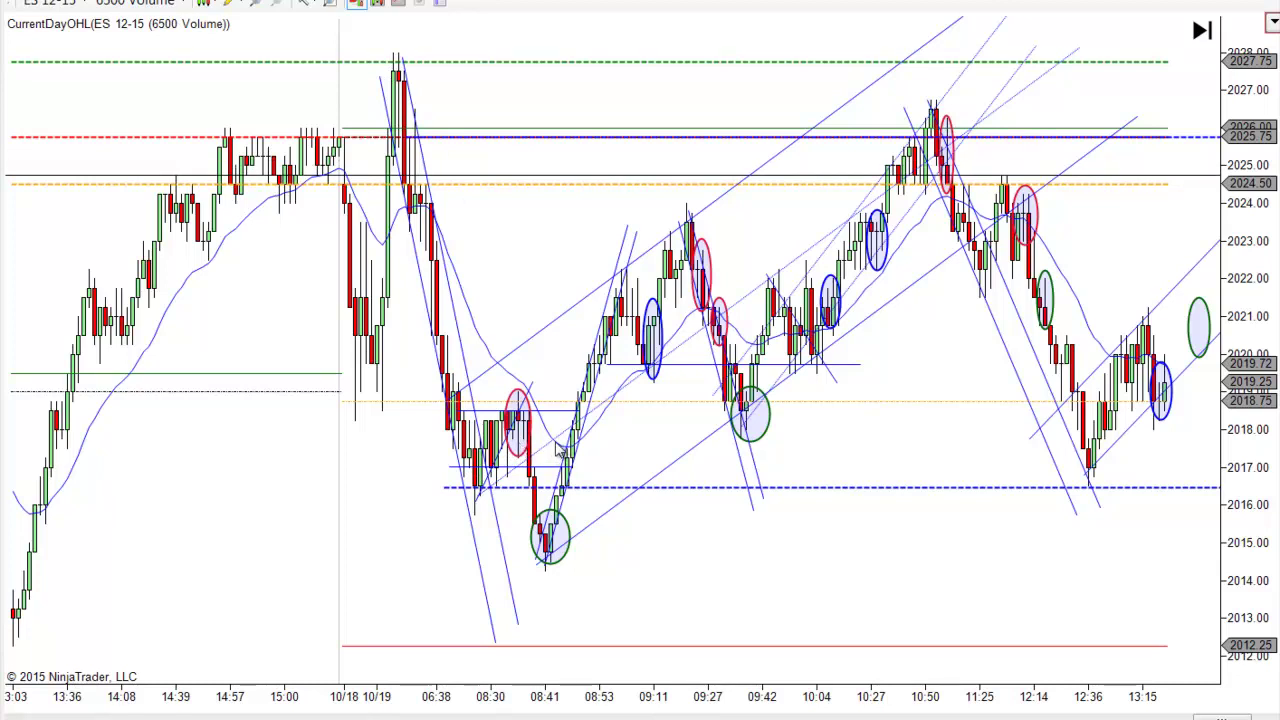
{"action": "left_click_drag", "start_coordinate": [535, 430], "coordinate": [704, 423]}
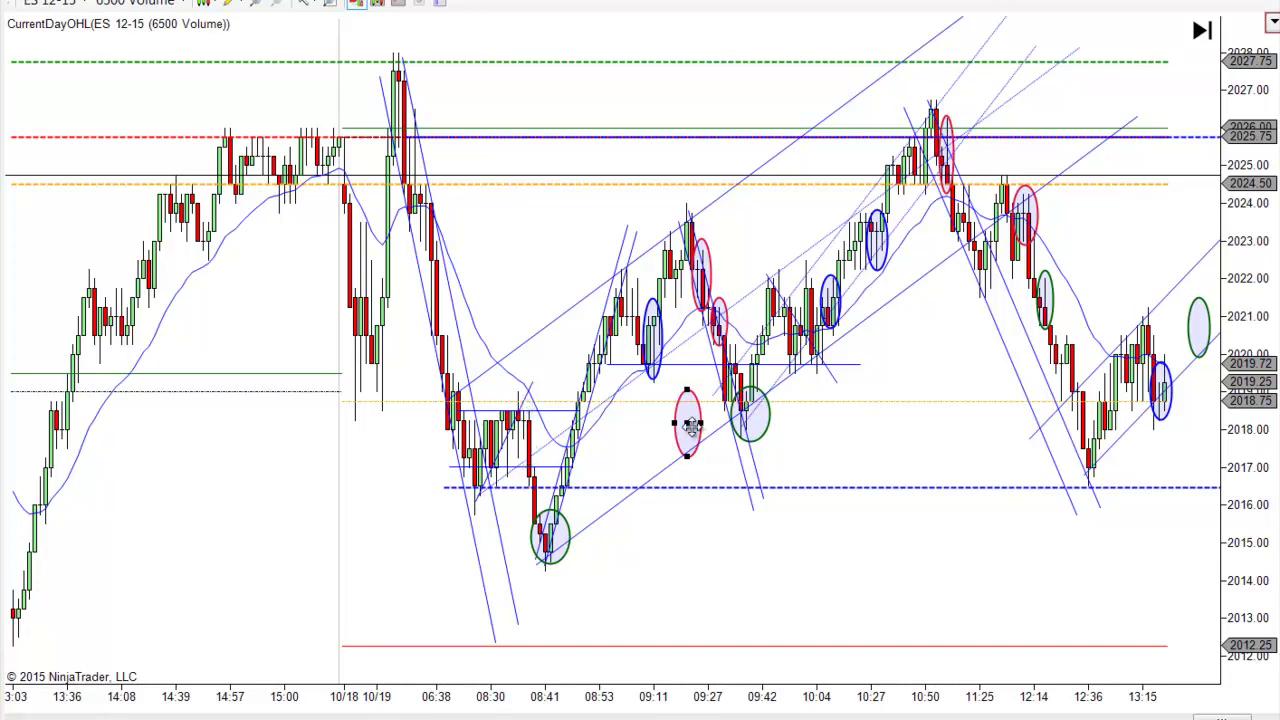
{"action": "left_click_drag", "start_coordinate": [691, 426], "coordinate": [584, 440]}
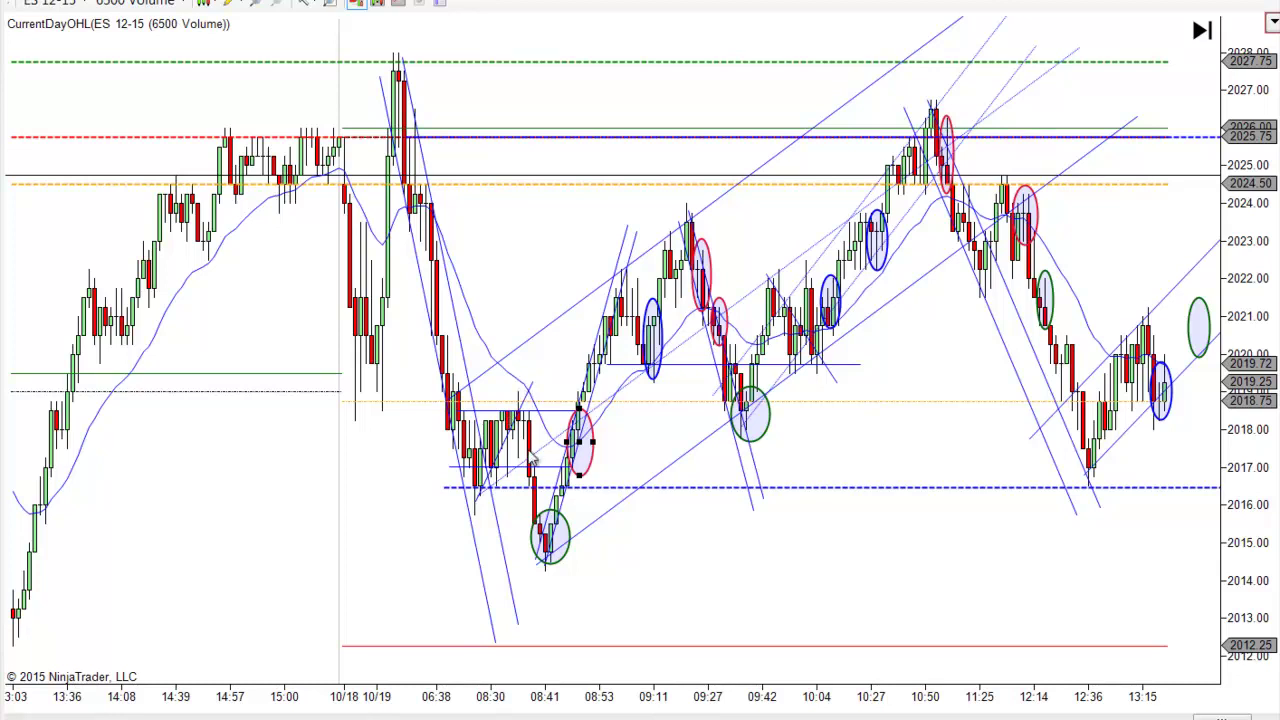
{"action": "left_click_drag", "start_coordinate": [577, 445], "coordinate": [509, 428]}
{"action": "left_click_drag", "start_coordinate": [510, 428], "coordinate": [521, 426]}
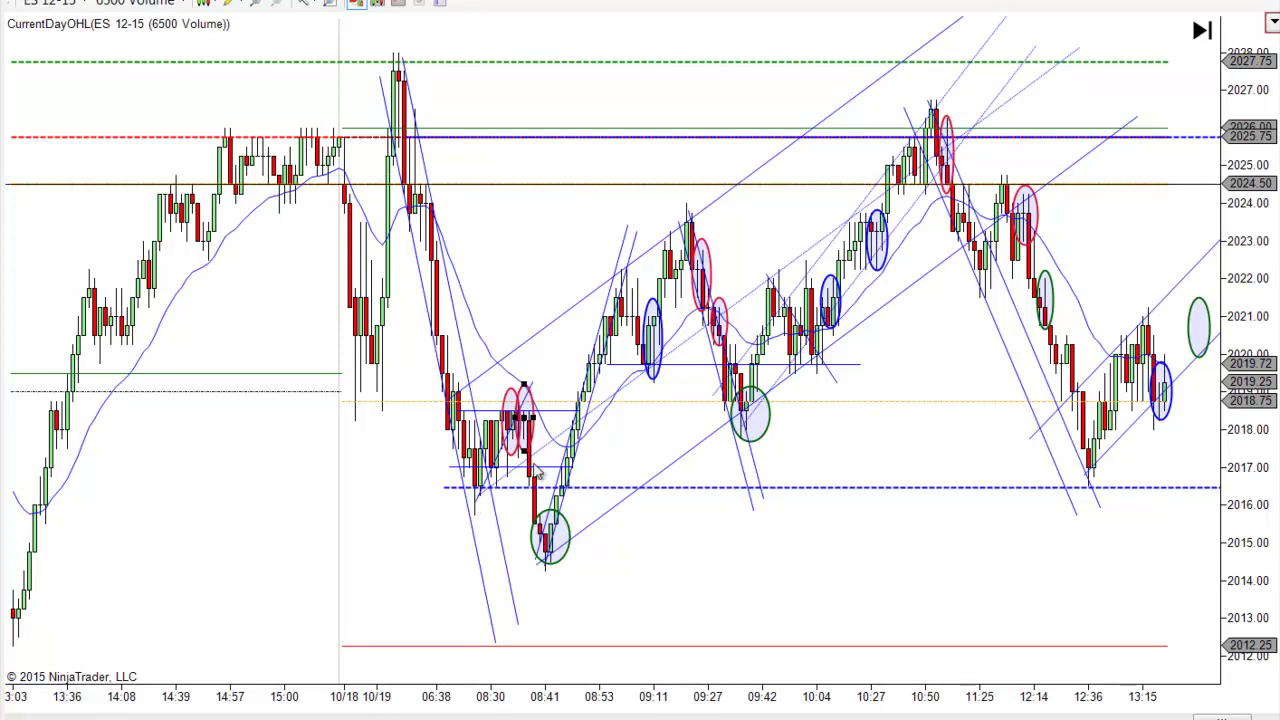
{"action": "left_click", "coordinate": [683, 564]}
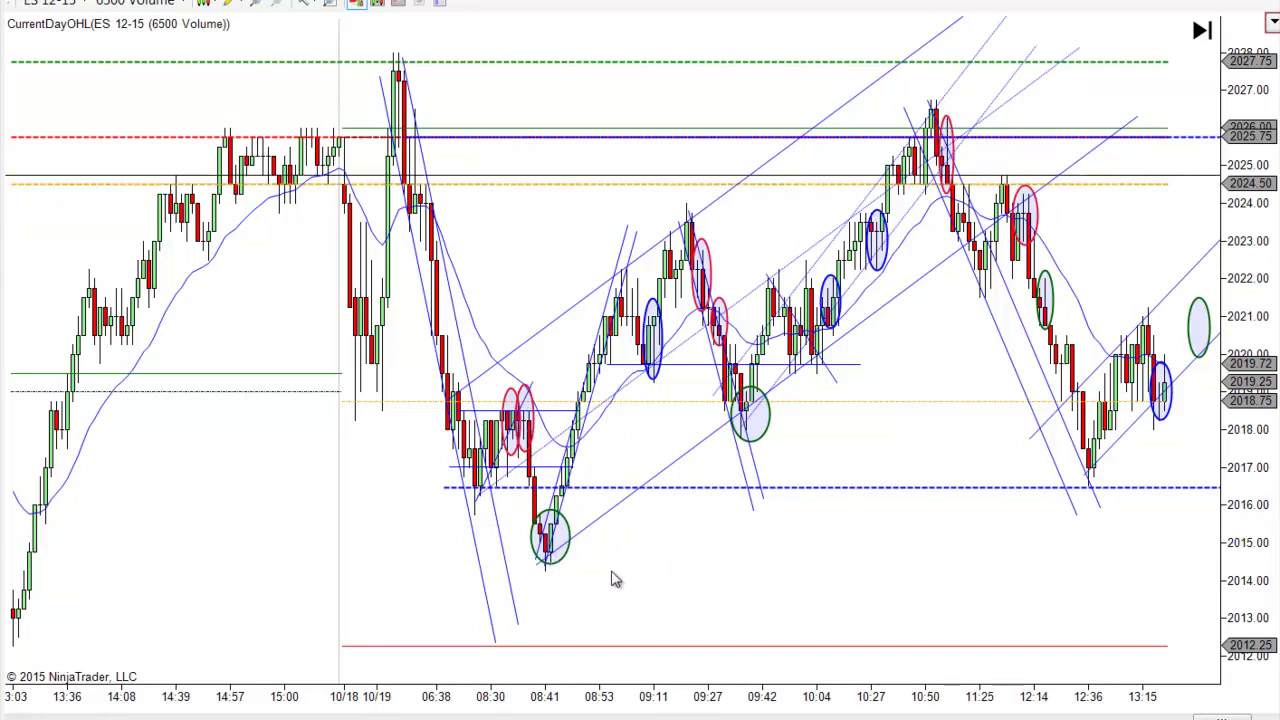
Move the two red ellipses off the 2018.50 swing-high bars, then put one back on the bar before the breakdown.
{"action": "left_click_drag", "start_coordinate": [674, 586], "coordinate": [663, 590]}
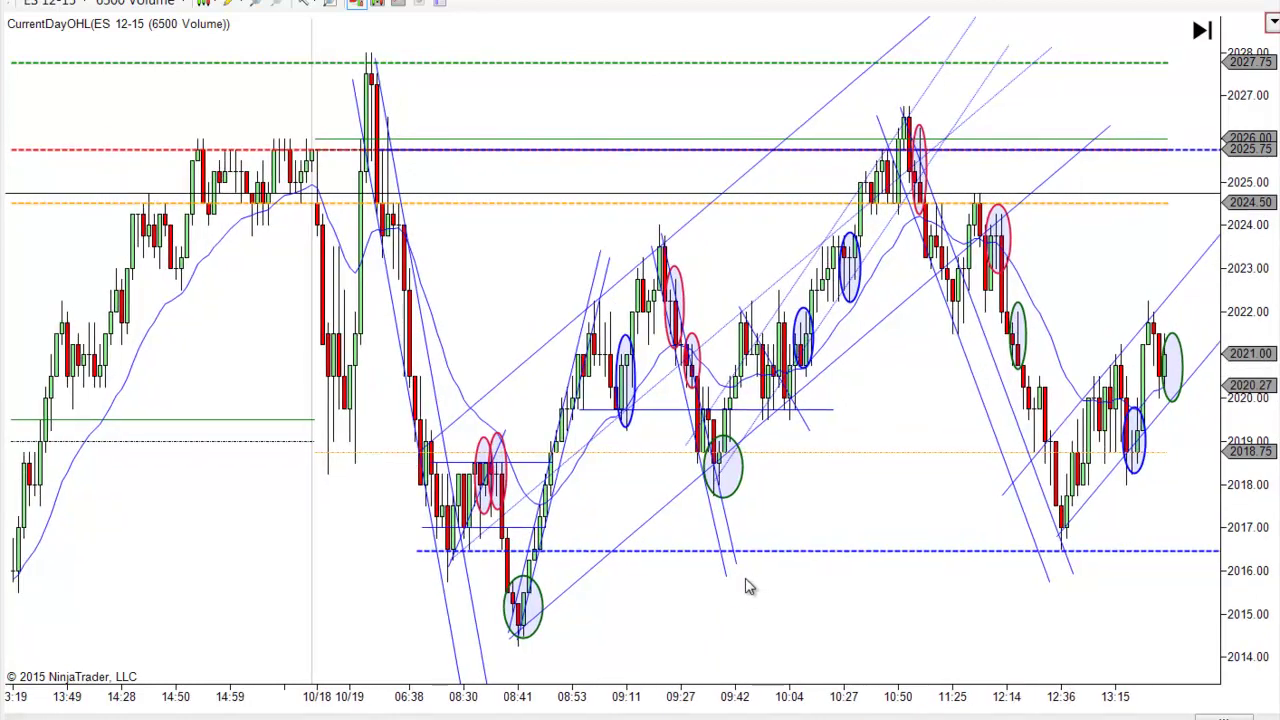
{"action": "left_click_drag", "start_coordinate": [486, 468], "coordinate": [562, 466]}
{"action": "left_click", "coordinate": [505, 478]}
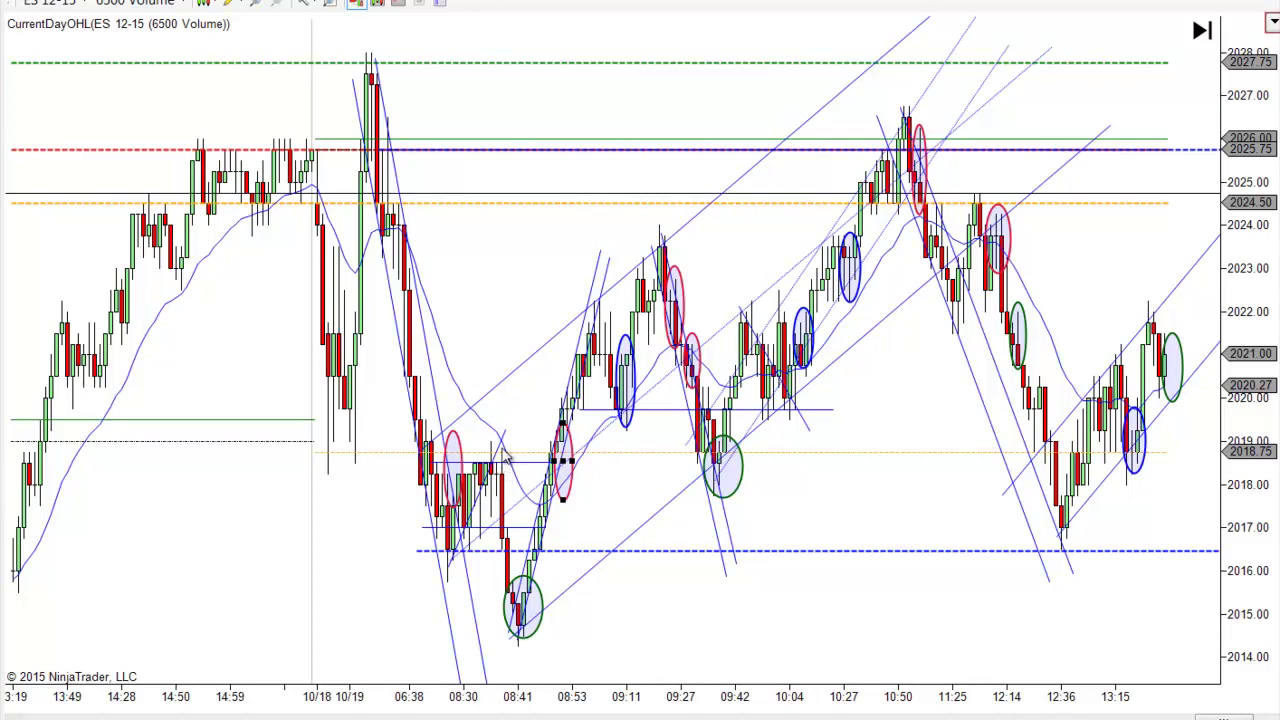
{"action": "left_click_drag", "start_coordinate": [563, 478], "coordinate": [498, 472]}
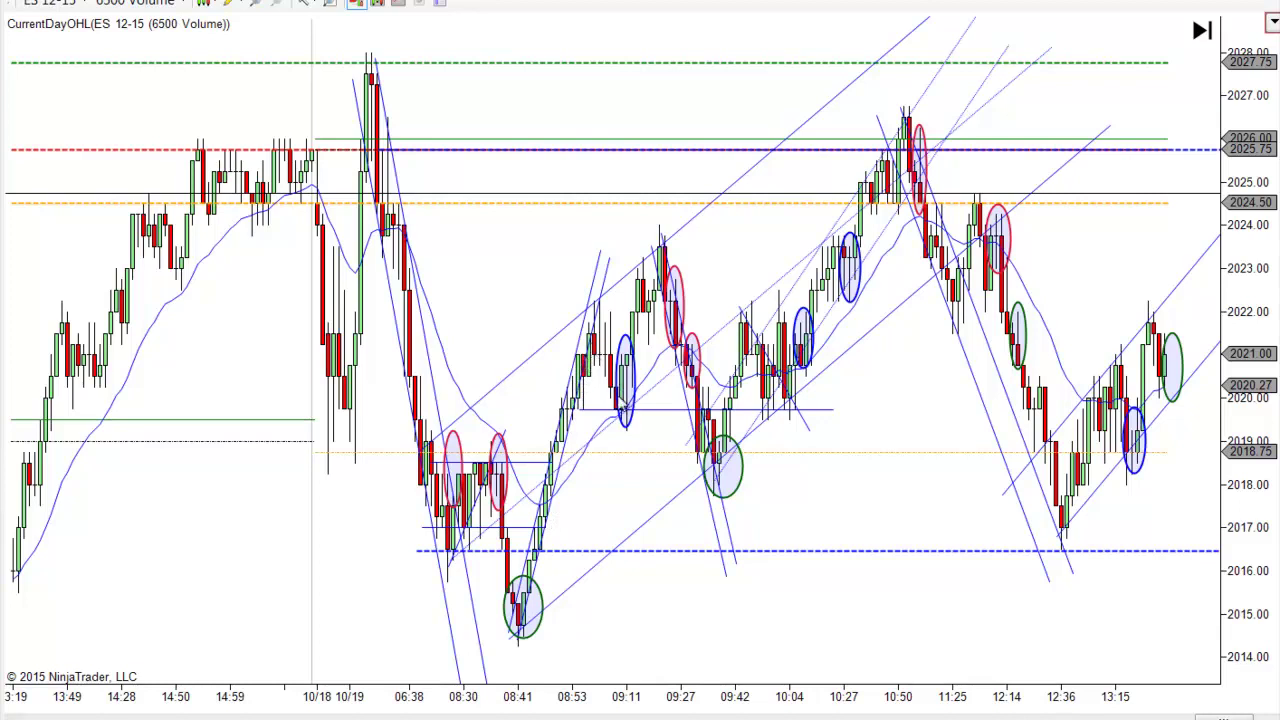
Move the blue ellipse off the 09:11 pullback and realign the outer line of the steep opening down-channel.
{"action": "left_click", "coordinate": [627, 410]}
{"action": "left_click_drag", "start_coordinate": [627, 388], "coordinate": [690, 447]}
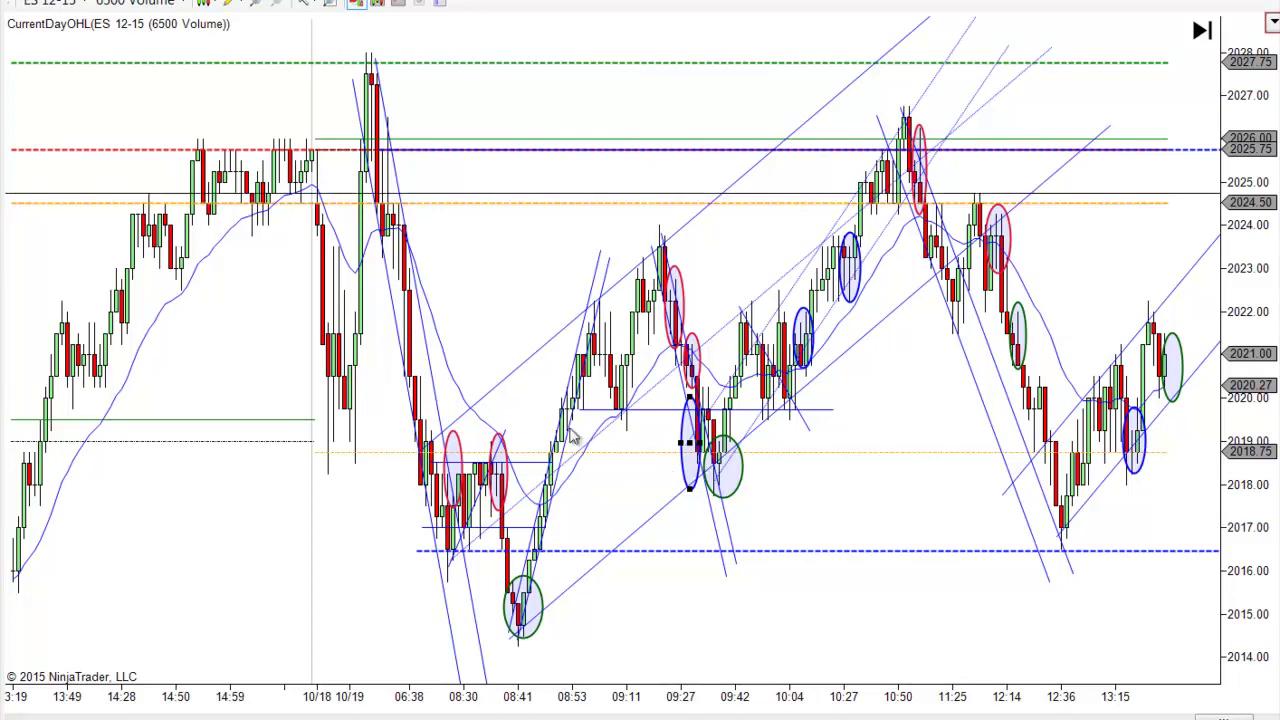
{"action": "left_click_drag", "start_coordinate": [380, 146], "coordinate": [385, 155]}
{"action": "left_click_drag", "start_coordinate": [425, 370], "coordinate": [420, 385]}
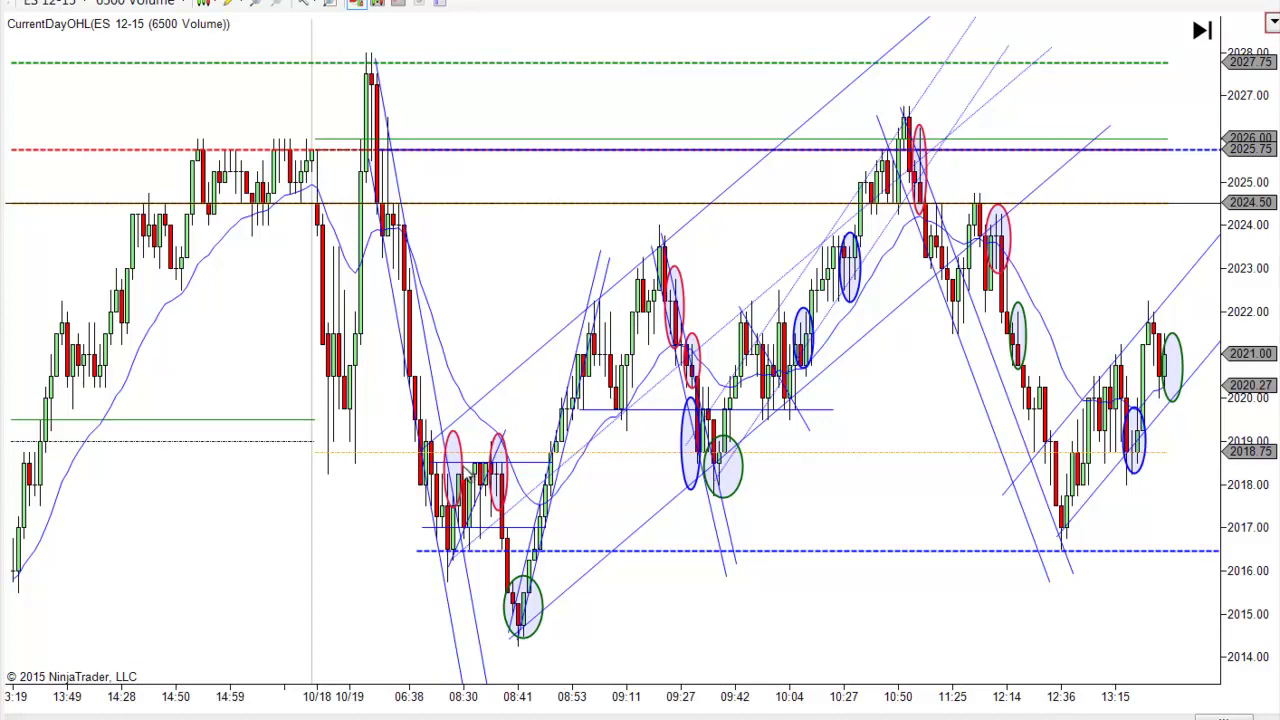
Place the displaced red ellipse back on the bars directly beside the other red ellipse before the 08:41 sell-off.
{"action": "left_click_drag", "start_coordinate": [466, 478], "coordinate": [490, 498]}
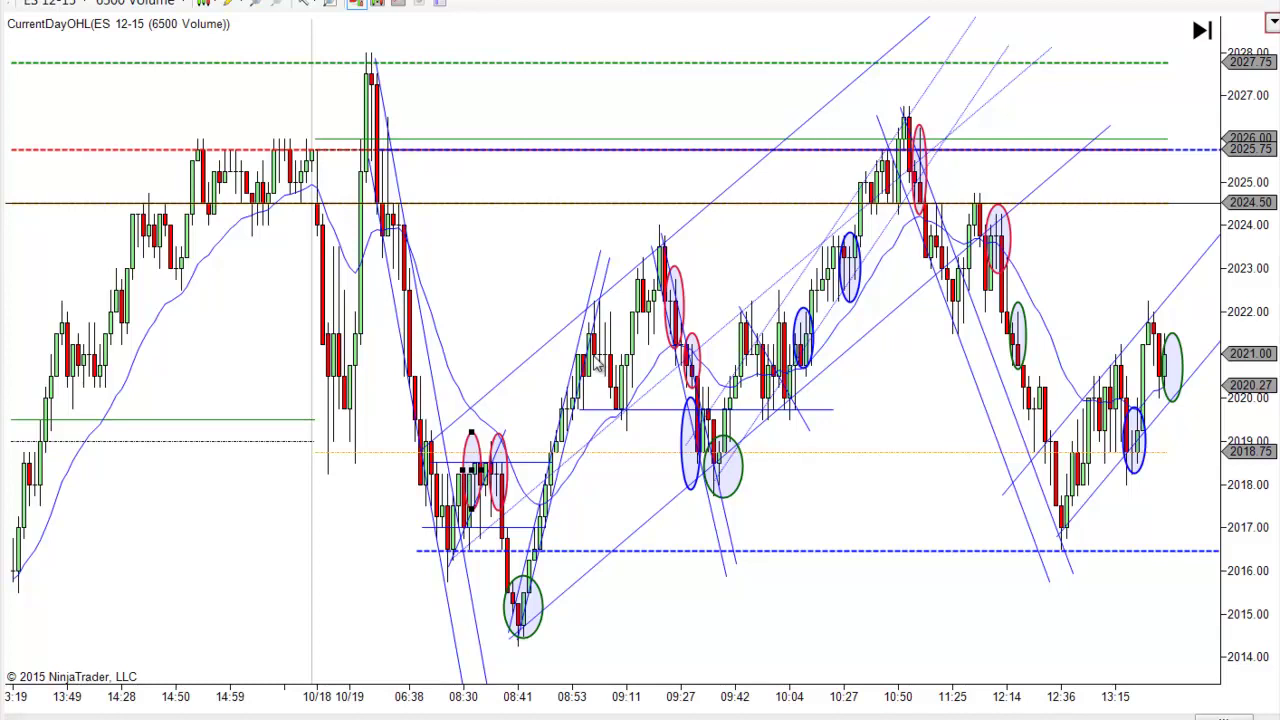
{"action": "left_click", "coordinate": [510, 474]}
{"action": "left_click", "coordinate": [472, 470]}
{"action": "left_click_drag", "start_coordinate": [472, 470], "coordinate": [485, 468]}
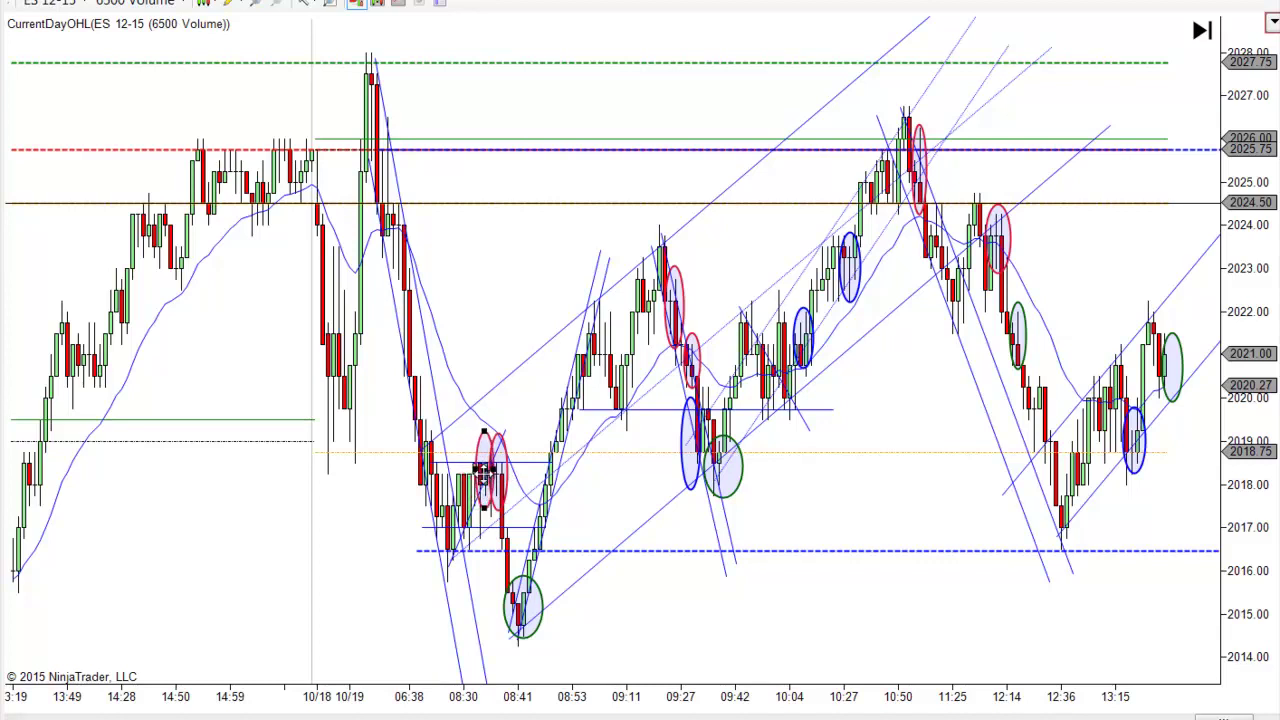
{"action": "left_click", "coordinate": [814, 506]}
Return the blue ellipse to the 09:11 pullback and move the tall red ellipse off the start of the 09:27 decline.
{"action": "left_click", "coordinate": [688, 445]}
{"action": "left_click_drag", "start_coordinate": [688, 445], "coordinate": [622, 390]}
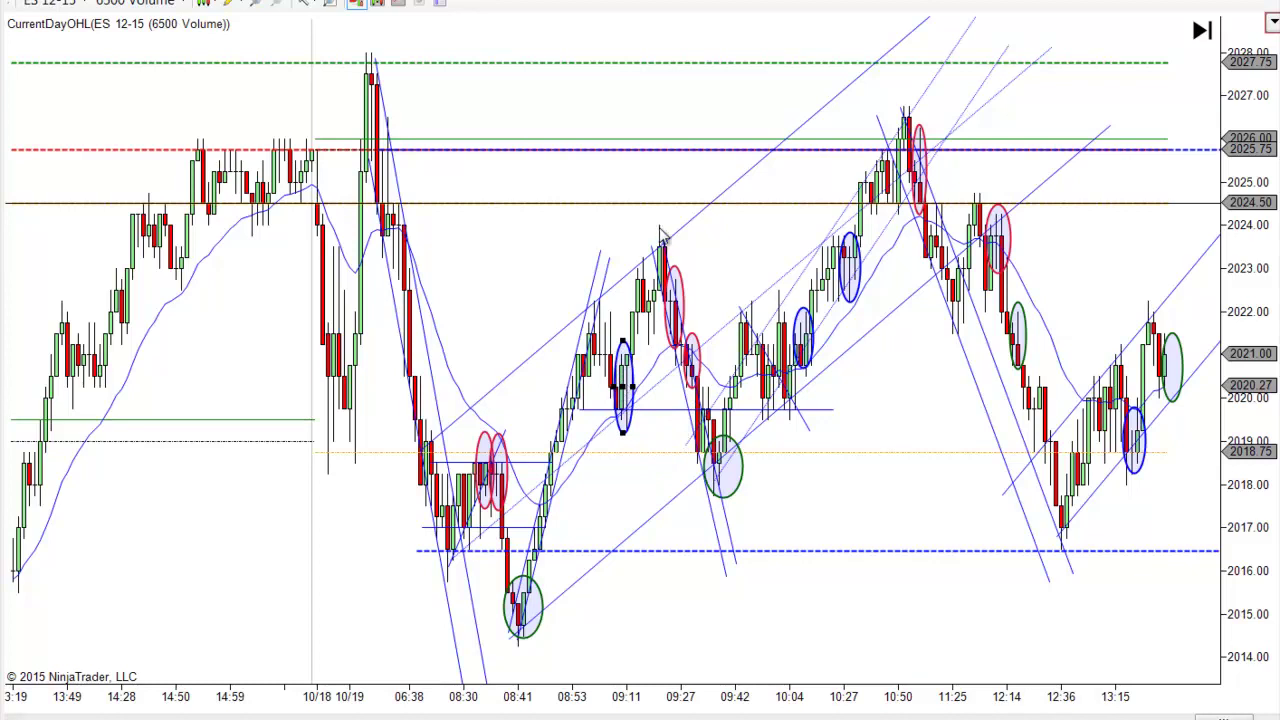
{"action": "left_click", "coordinate": [674, 302]}
{"action": "left_click_drag", "start_coordinate": [674, 302], "coordinate": [738, 244]}
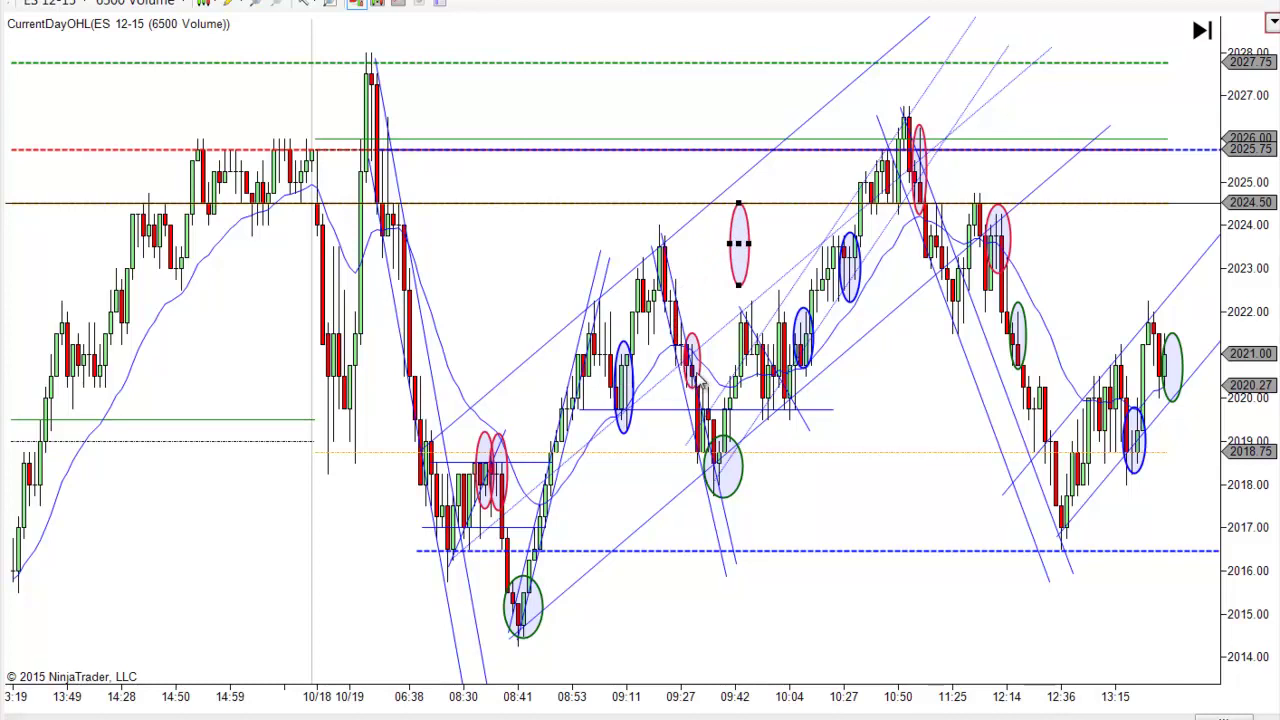
Move the small red ellipse off the 09:27 decline into the empty area near 10:27.
{"action": "left_click", "coordinate": [696, 372]}
{"action": "left_click", "coordinate": [692, 367]}
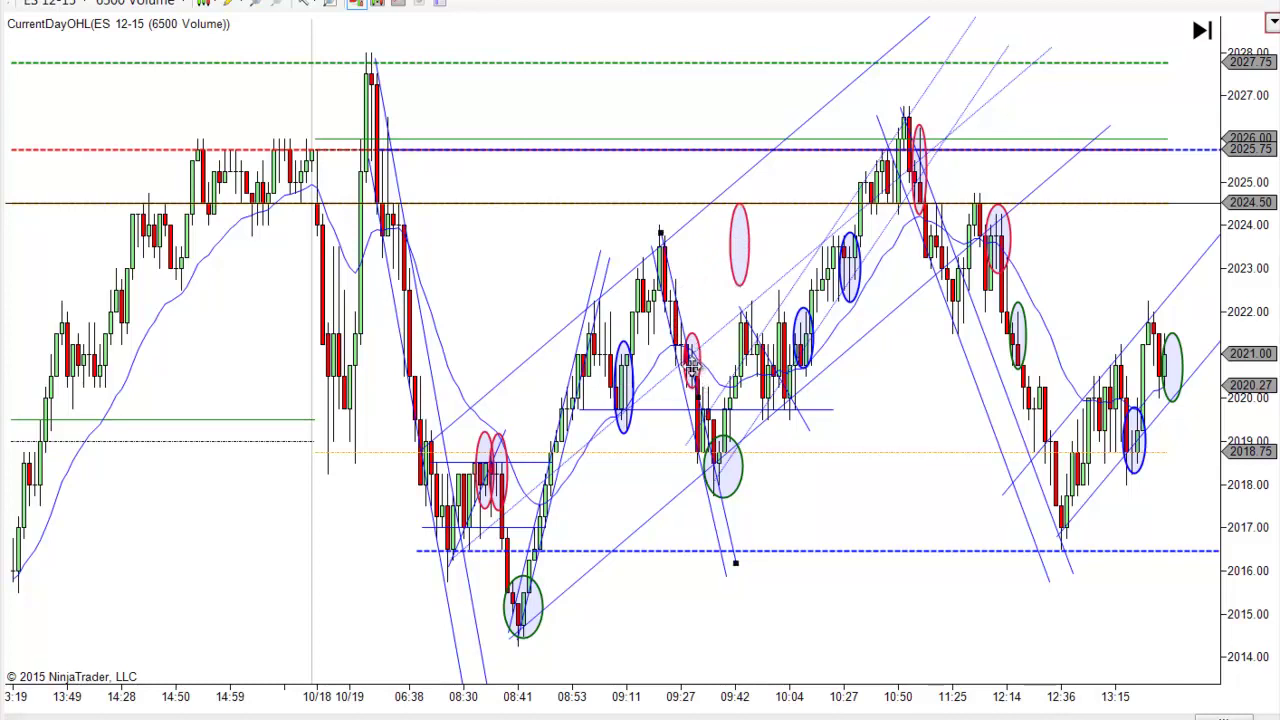
{"action": "left_click_drag", "start_coordinate": [692, 367], "coordinate": [693, 367]}
{"action": "left_click", "coordinate": [703, 357]}
{"action": "left_click_drag", "start_coordinate": [691, 358], "coordinate": [856, 407]}
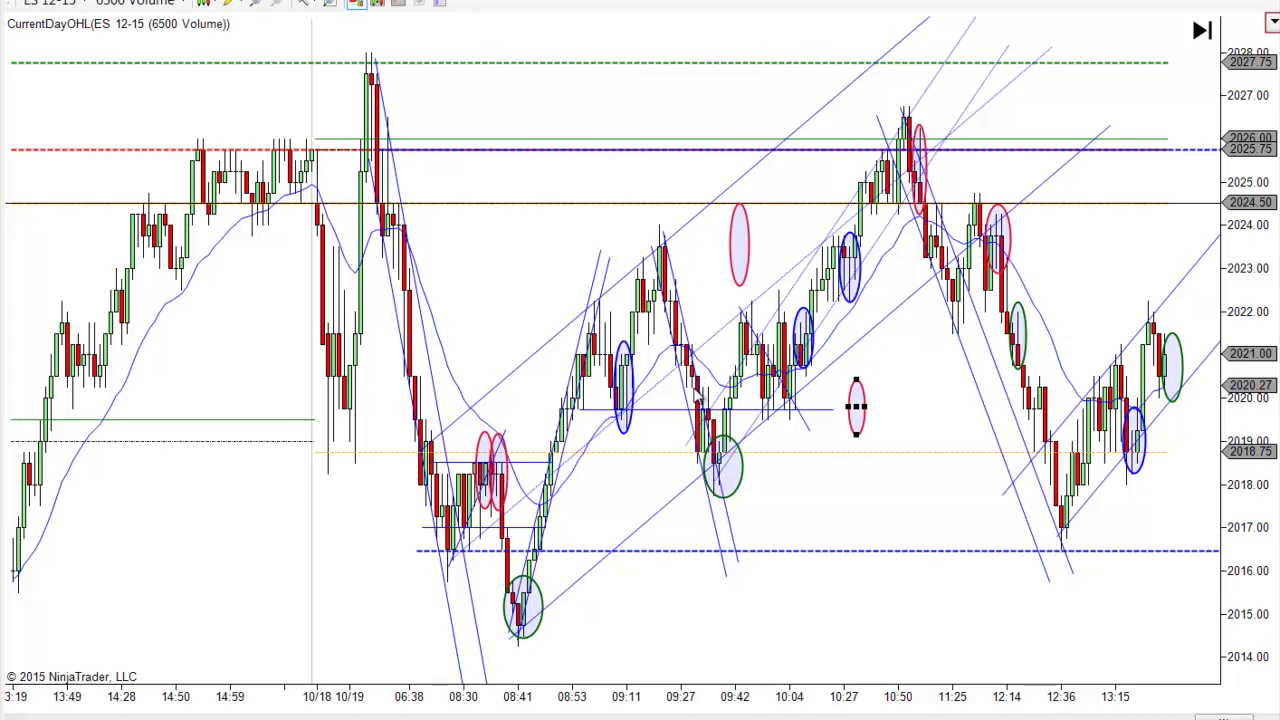
Place the tall red ellipse on the second sell setup near 2021.00 and move the green ellipse off the 09:42 low.
{"action": "left_click", "coordinate": [742, 262]}
{"action": "left_click_drag", "start_coordinate": [739, 248], "coordinate": [689, 353]}
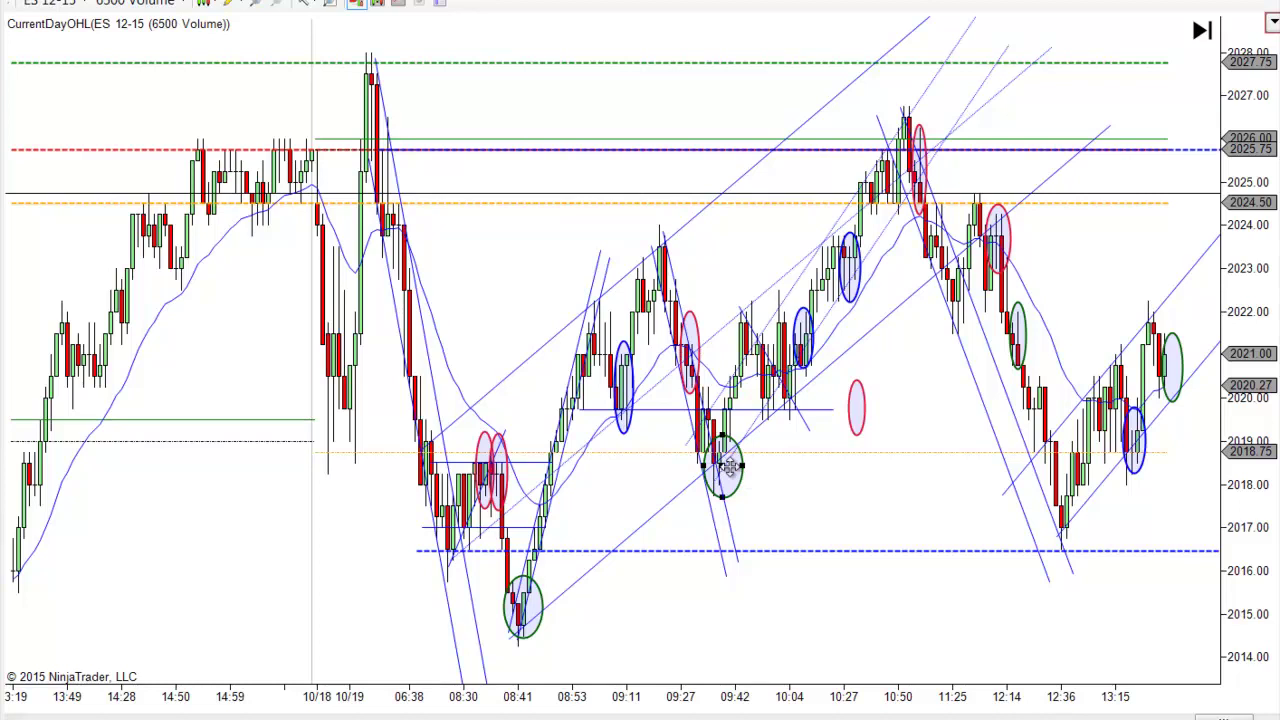
{"action": "left_click_drag", "start_coordinate": [723, 463], "coordinate": [806, 489]}
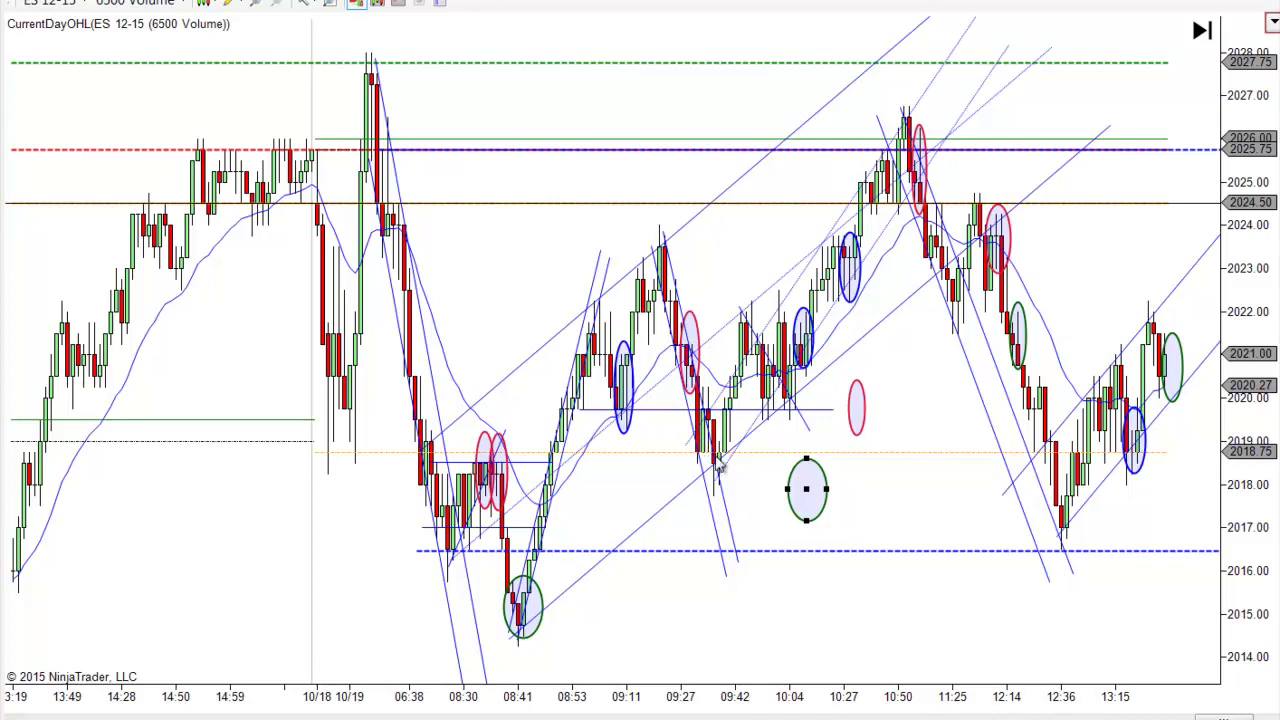
Shift the steep down-channel line from the swing high before 09:27 slightly up and back to the peak.
{"action": "left_click", "coordinate": [671, 288]}
{"action": "left_click_drag", "start_coordinate": [671, 288], "coordinate": [669, 279]}
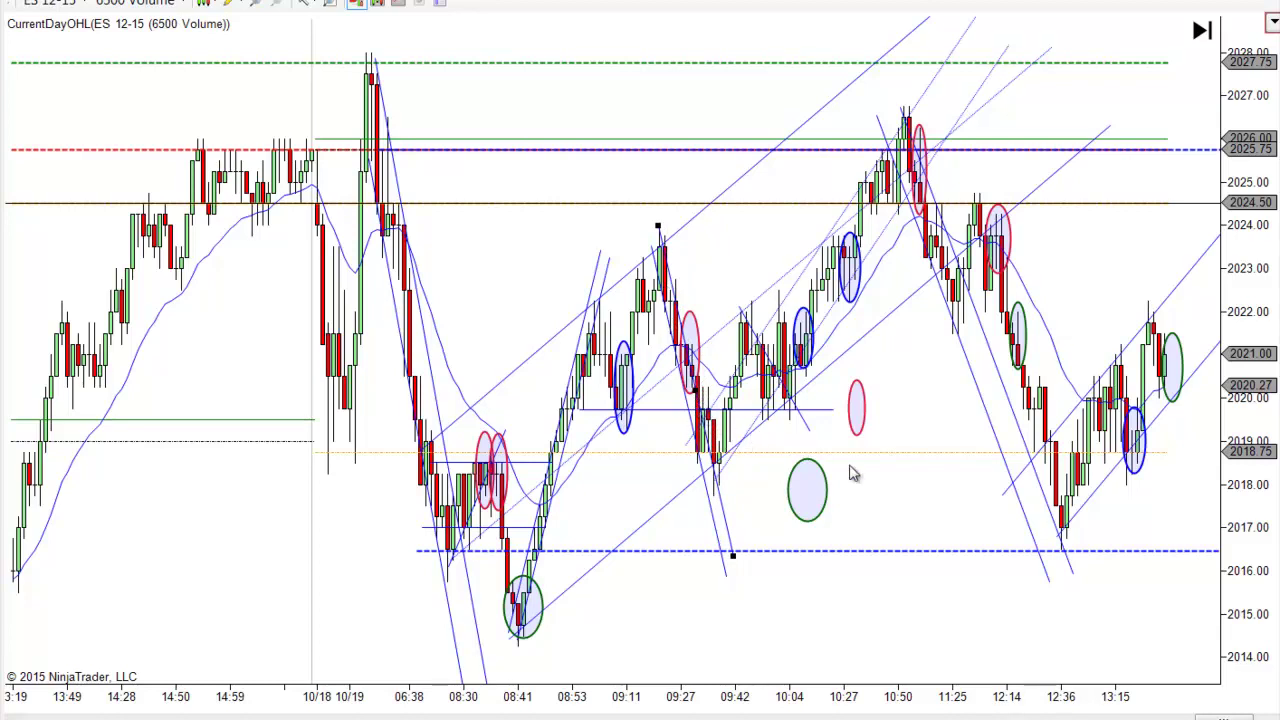
{"action": "left_click", "coordinate": [712, 414]}
{"action": "left_click", "coordinate": [826, 491]}
Place the small red ellipse on the first sell setup below the 2024.00 high and return the green ellipse to the 09:42 low.
{"action": "left_click", "coordinate": [855, 405]}
{"action": "left_click_drag", "start_coordinate": [852, 406], "coordinate": [663, 297]}
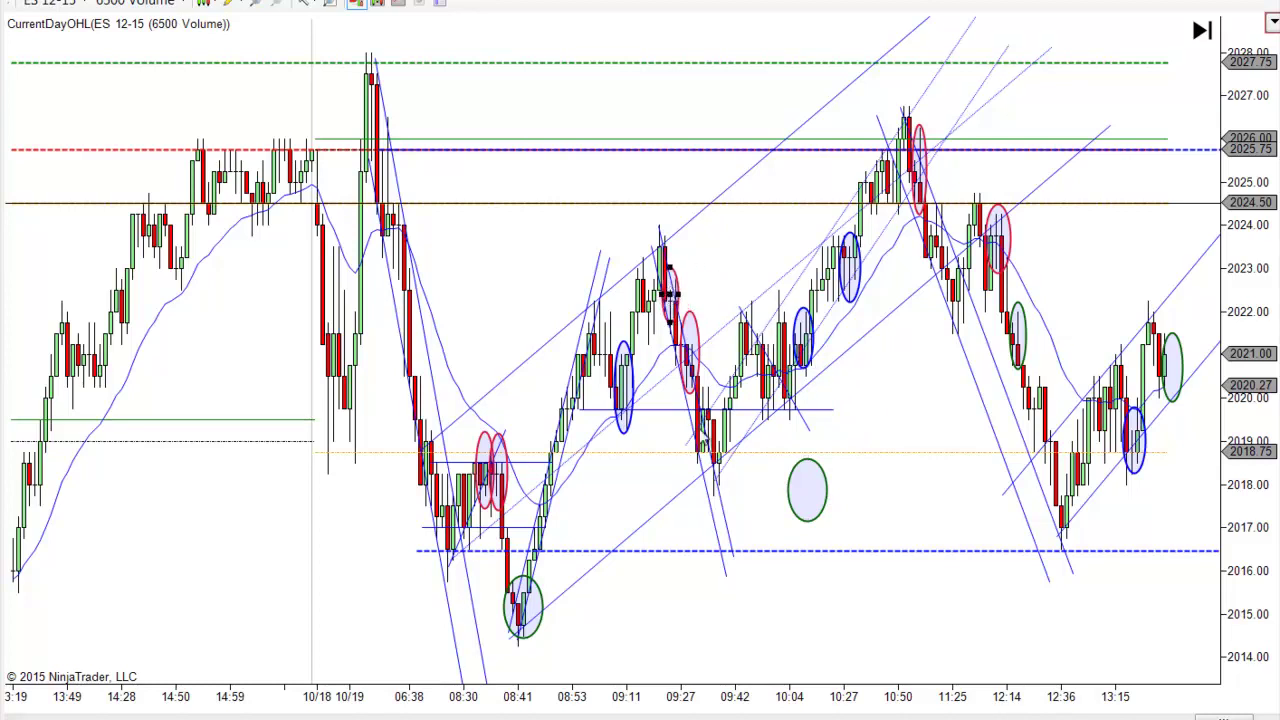
{"action": "left_click", "coordinate": [825, 504]}
{"action": "left_click_drag", "start_coordinate": [806, 490], "coordinate": [716, 460]}
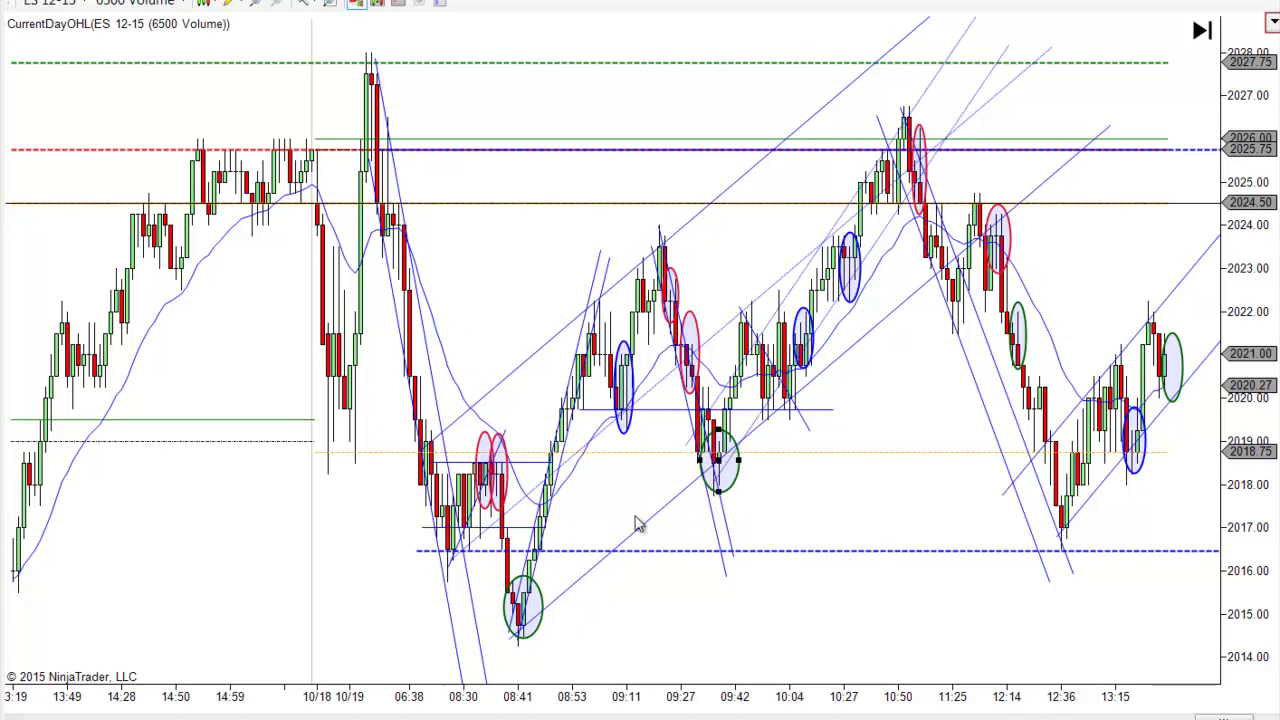
{"action": "left_click", "coordinate": [800, 512]}
Draw an arrow line from the 08:41 swing low up to the swing high before 09:27.
{"action": "left_click", "coordinate": [230, 4]}
{"action": "left_click", "coordinate": [262, 157]}
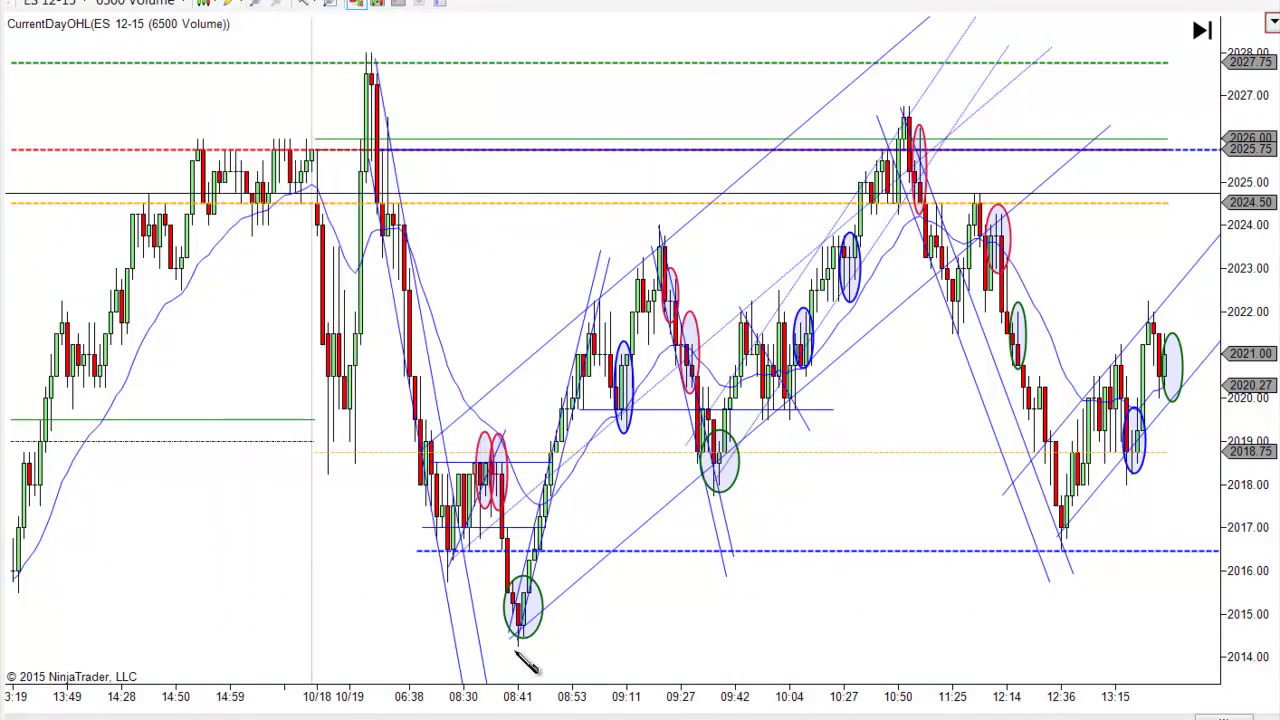
{"action": "left_click", "coordinate": [515, 643]}
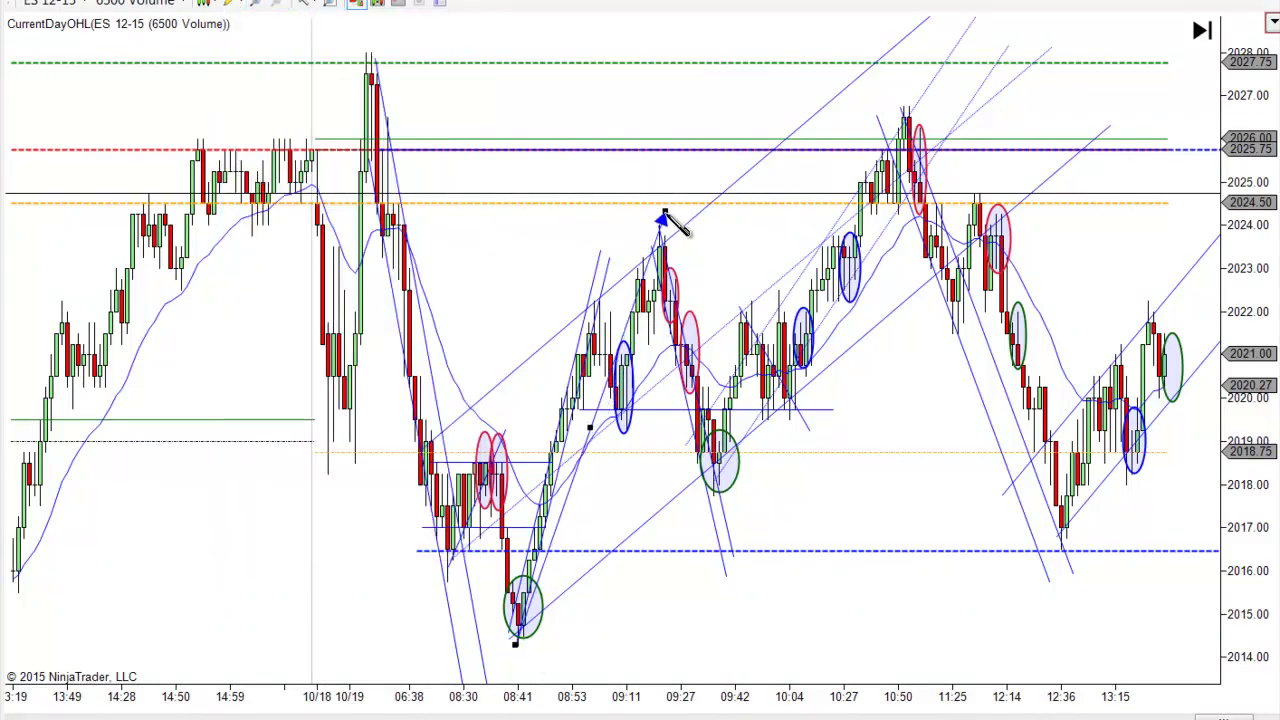
Project the arrow line upward from the swing low before 09:42, then delete it.
{"action": "left_click_drag", "start_coordinate": [597, 416], "coordinate": [789, 251]}
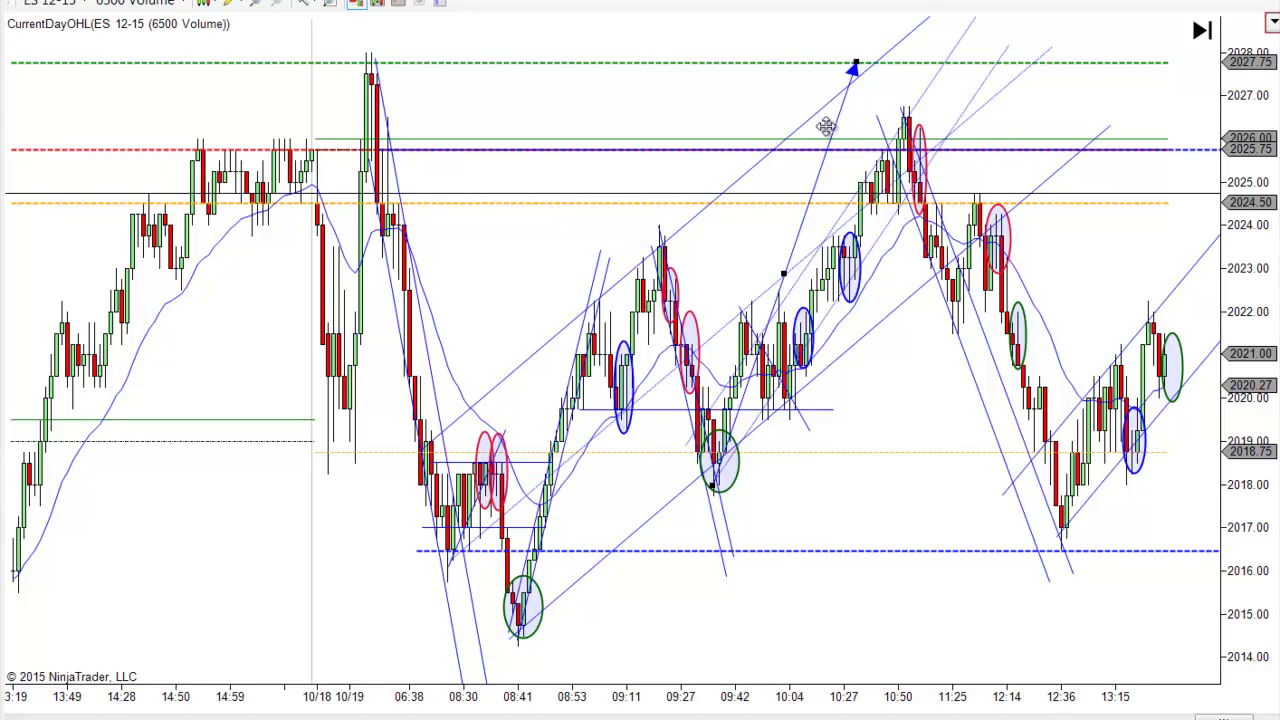
{"action": "left_click_drag", "start_coordinate": [826, 169], "coordinate": [822, 176]}
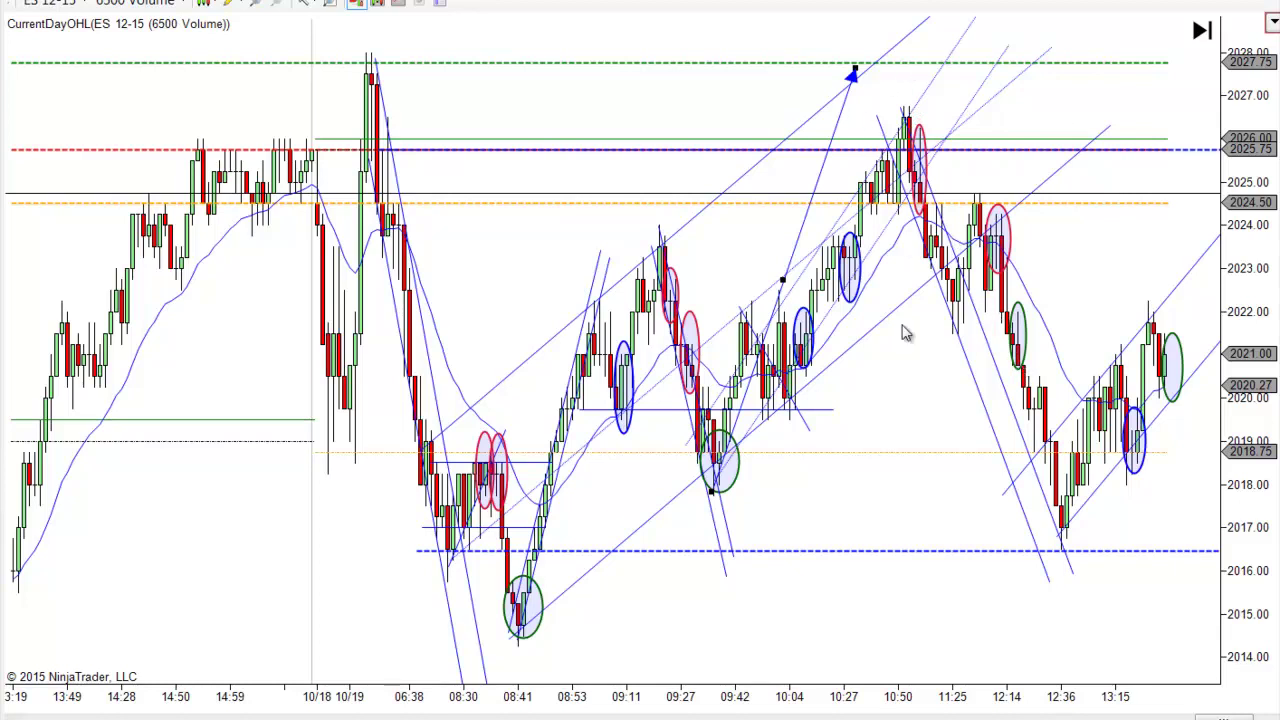
{"action": "key", "text": "Delete"}
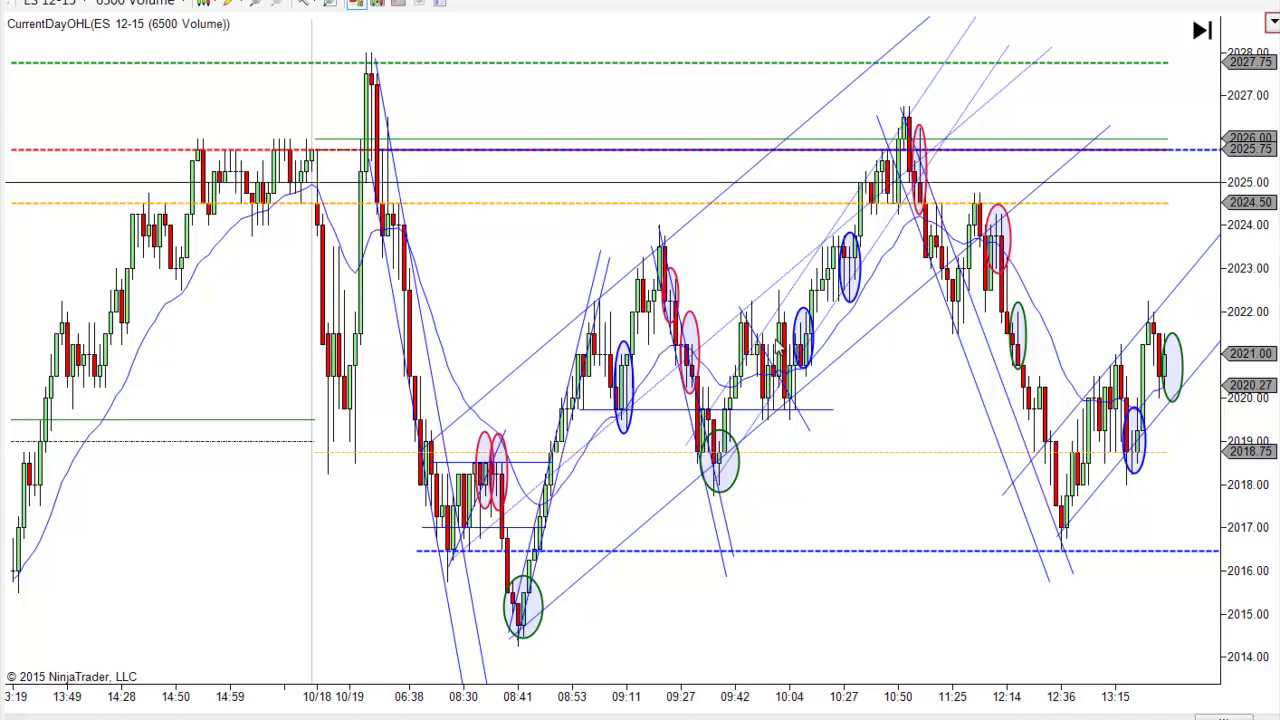
Copy the green ellipse onto the pullback low before 10:04 and make it taller and narrower around those bars.
{"action": "left_click", "coordinate": [737, 474]}
{"action": "left_click_drag", "start_coordinate": [735, 470], "coordinate": [767, 428]}
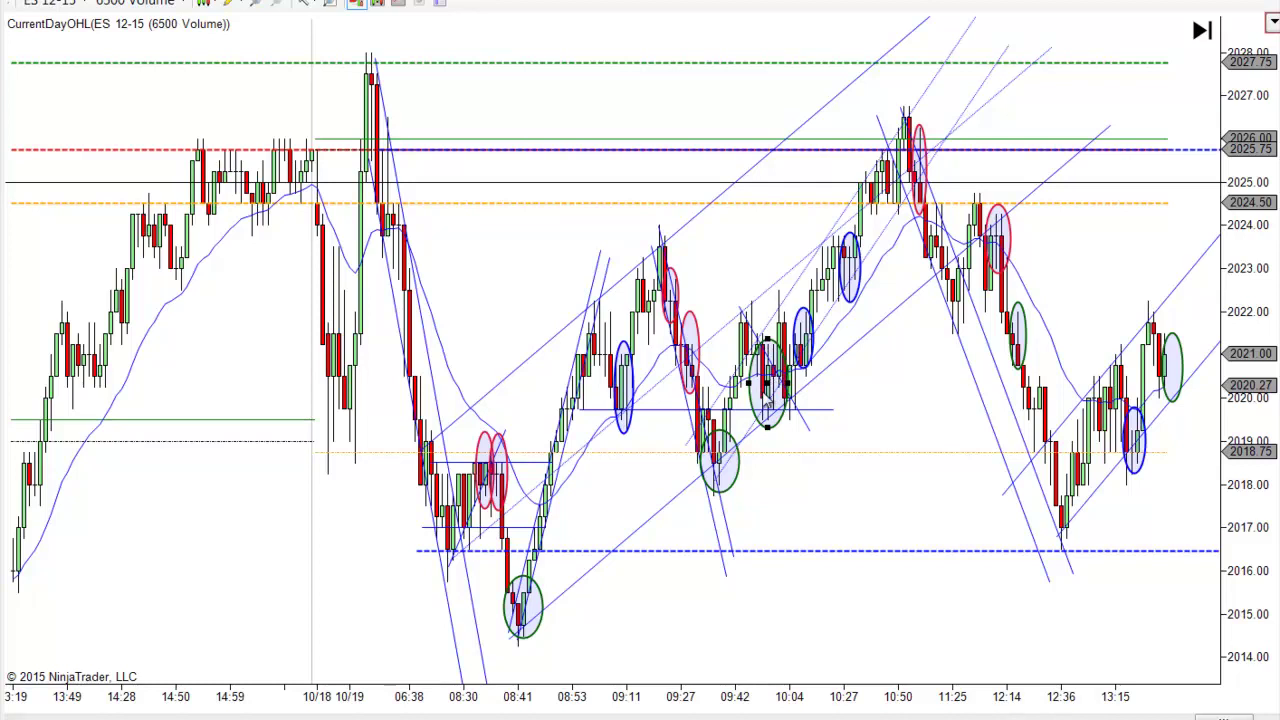
{"action": "left_click", "coordinate": [808, 510]}
{"action": "left_click", "coordinate": [788, 385]}
{"action": "left_click_drag", "start_coordinate": [788, 384], "coordinate": [783, 384]}
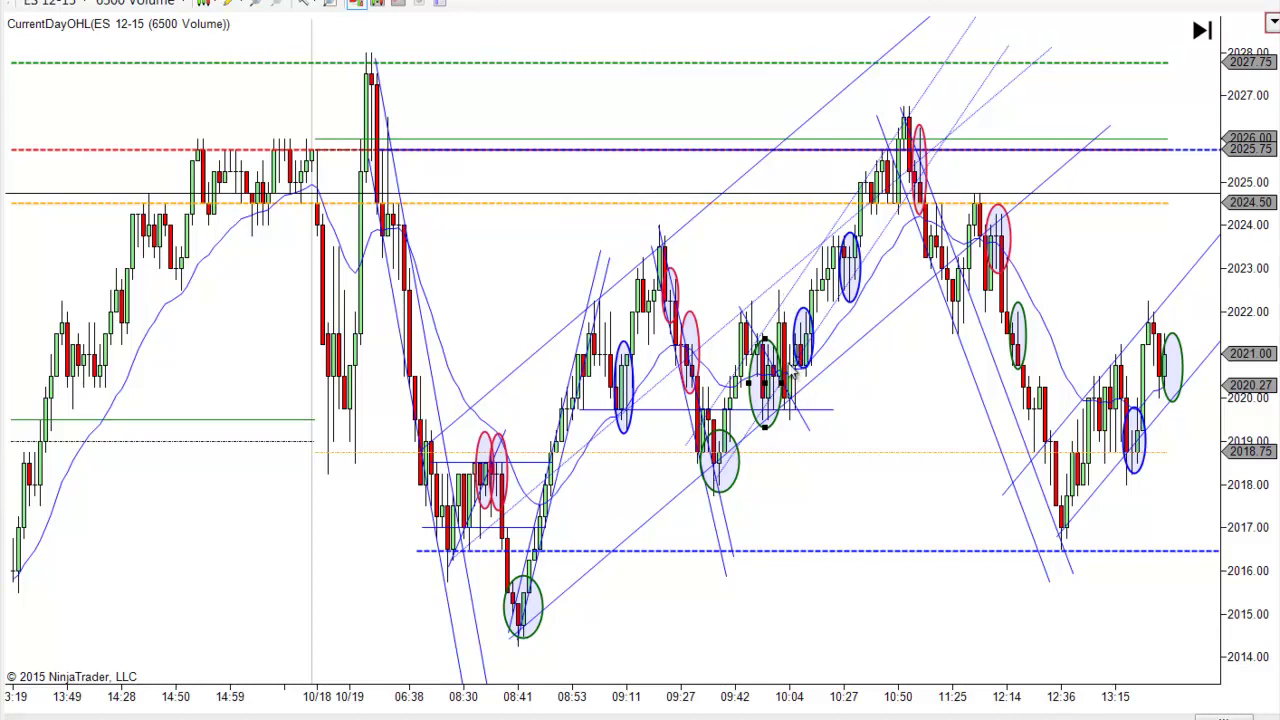
Place a copy of the tall green ellipse on the second pullback low at 10:04 and move the nearby blue ellipse away.
{"action": "left_click", "coordinate": [770, 443]}
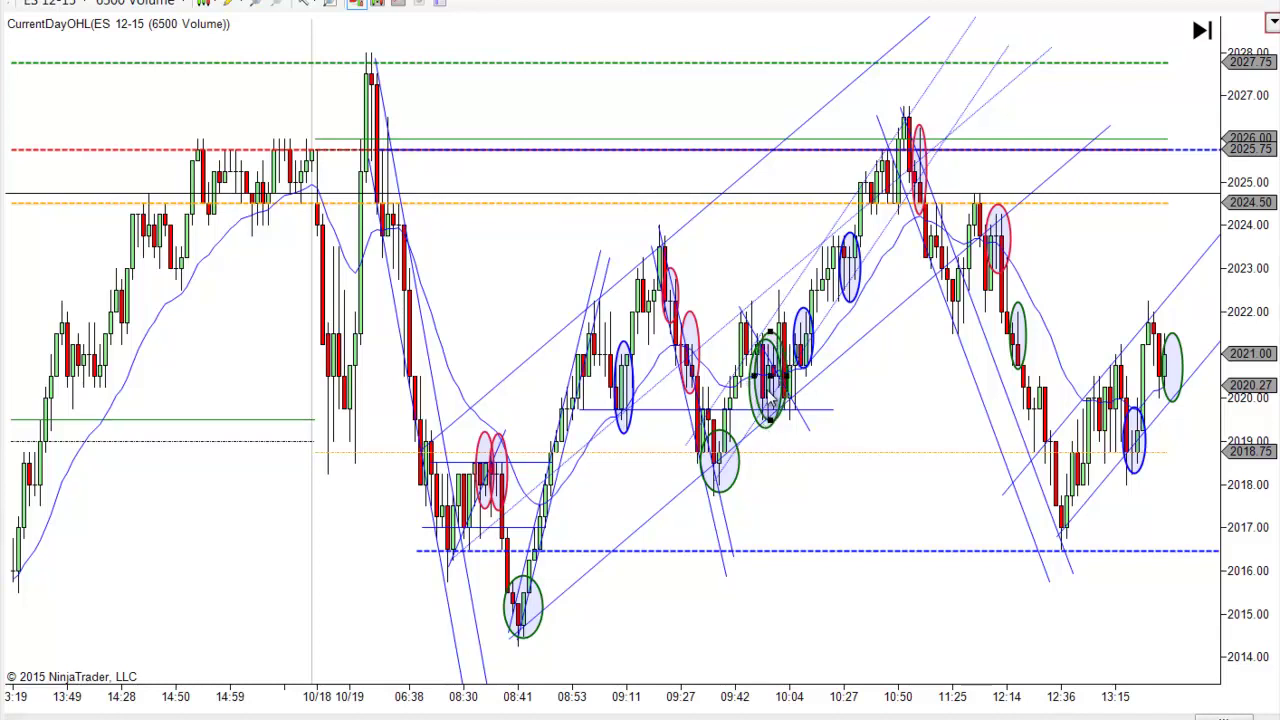
{"action": "left_click_drag", "start_coordinate": [766, 383], "coordinate": [788, 387]}
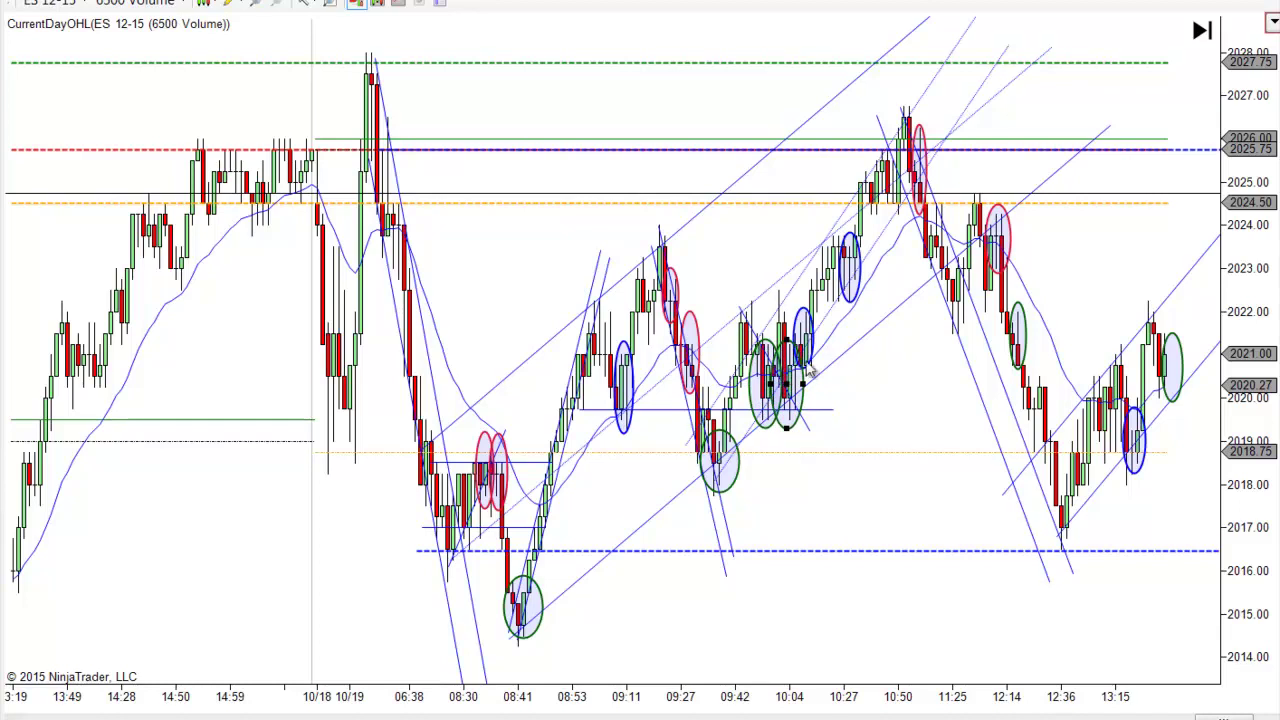
{"action": "left_click_drag", "start_coordinate": [805, 340], "coordinate": [888, 407]}
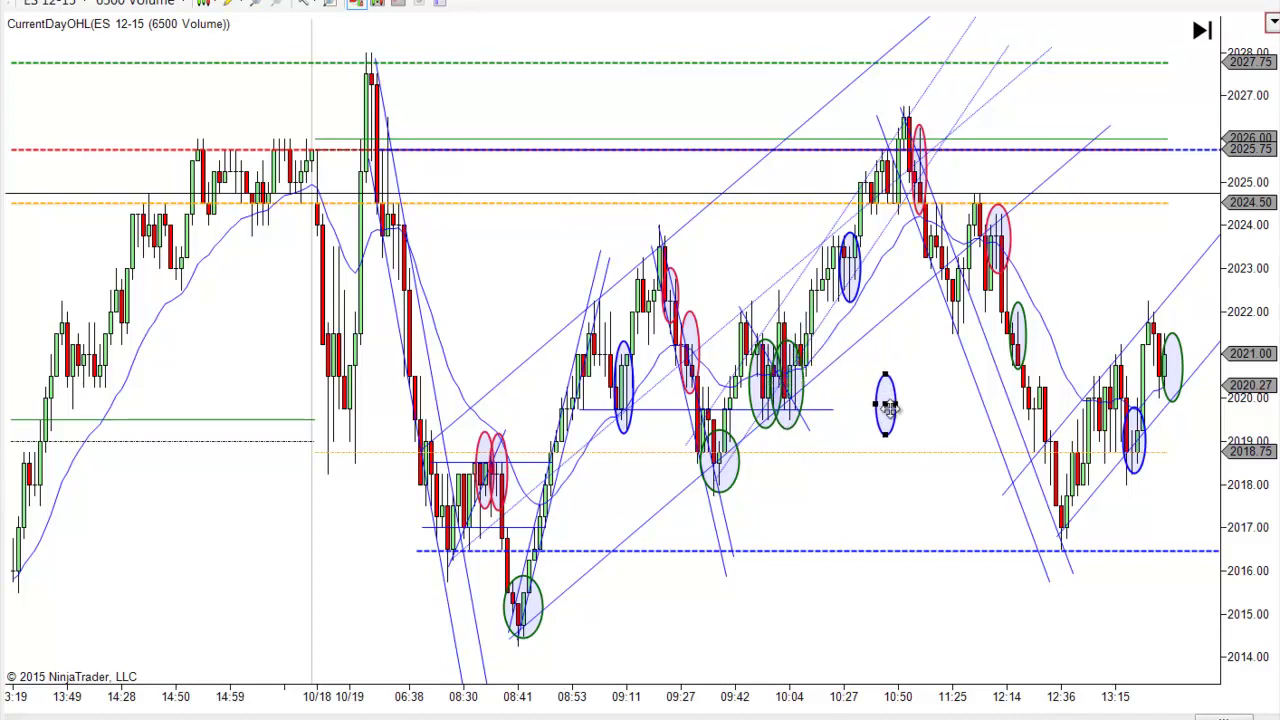
Move the second tall green ellipse straight down off the 10:04 pullback low into the empty area below.
{"action": "scroll", "coordinate": [888, 407], "scroll_direction": "up", "scroll_amount": 2}
{"action": "left_click", "coordinate": [680, 396]}
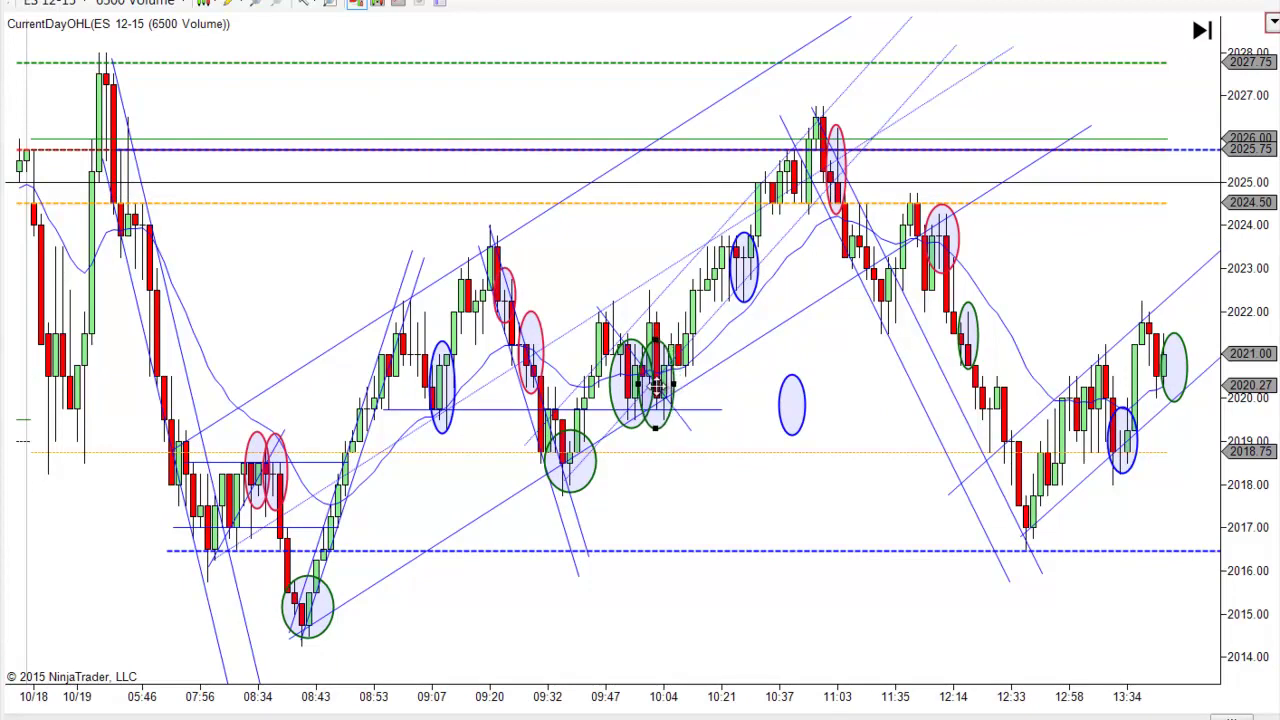
{"action": "left_click_drag", "start_coordinate": [676, 392], "coordinate": [676, 483]}
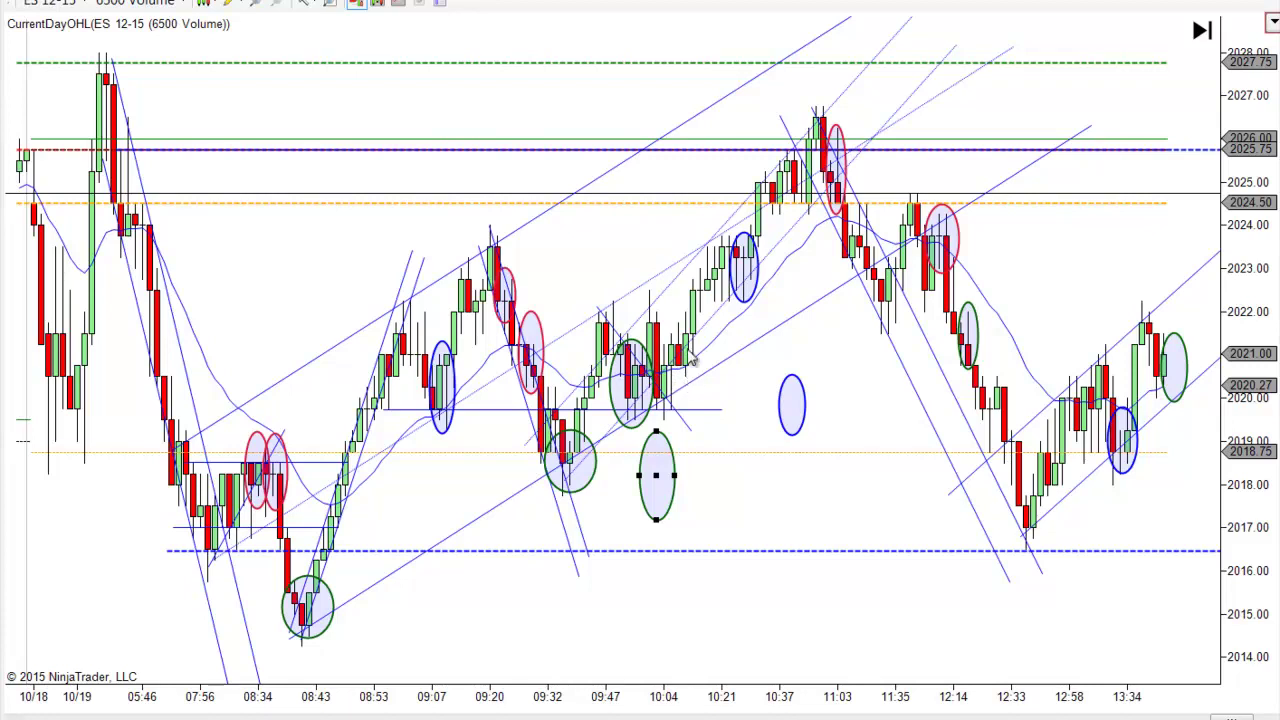
Return the blue ellipse to the bars just after 10:04 and nudge the green ellipse parked below the 10:04 low.
{"action": "left_click", "coordinate": [789, 401]}
{"action": "left_click_drag", "start_coordinate": [788, 395], "coordinate": [686, 338]}
{"action": "left_click", "coordinate": [658, 472]}
{"action": "left_click_drag", "start_coordinate": [655, 476], "coordinate": [657, 474]}
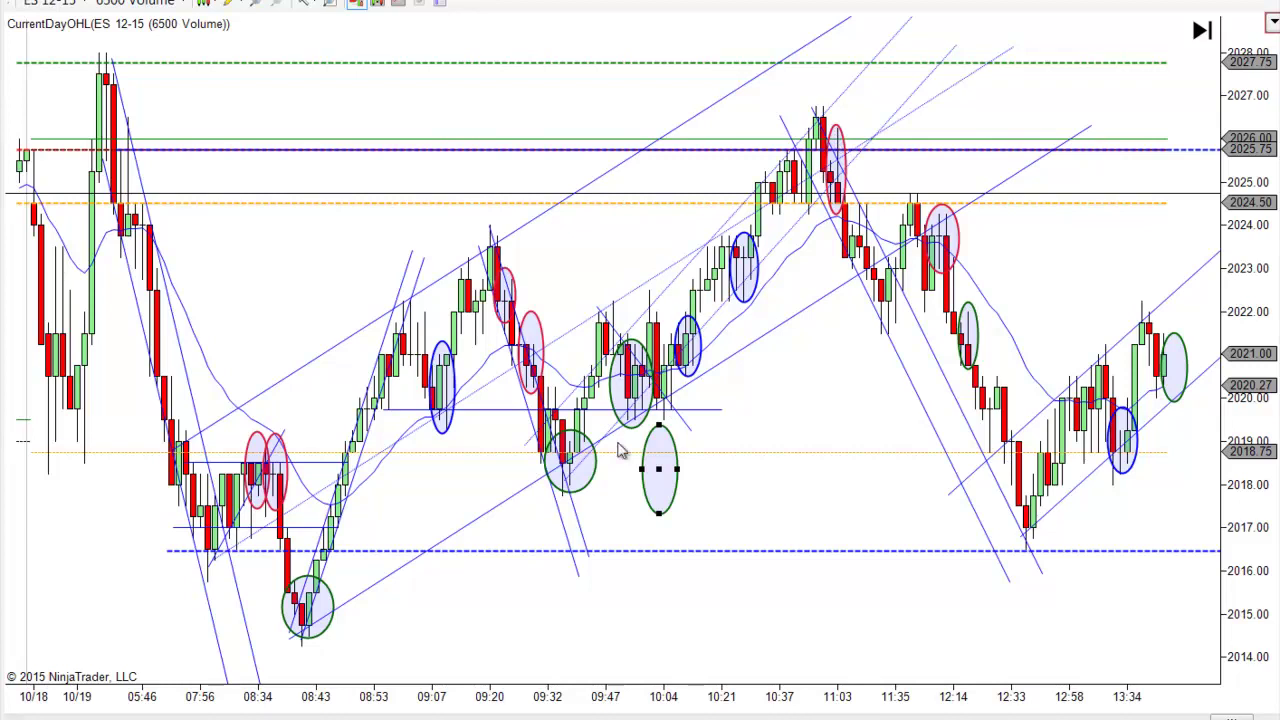
Move the tall green ellipse from the empty area back up onto the second pullback low at 10:04 and deselect it.
{"action": "left_click_drag", "start_coordinate": [658, 469], "coordinate": [665, 380]}
{"action": "left_click", "coordinate": [808, 427]}
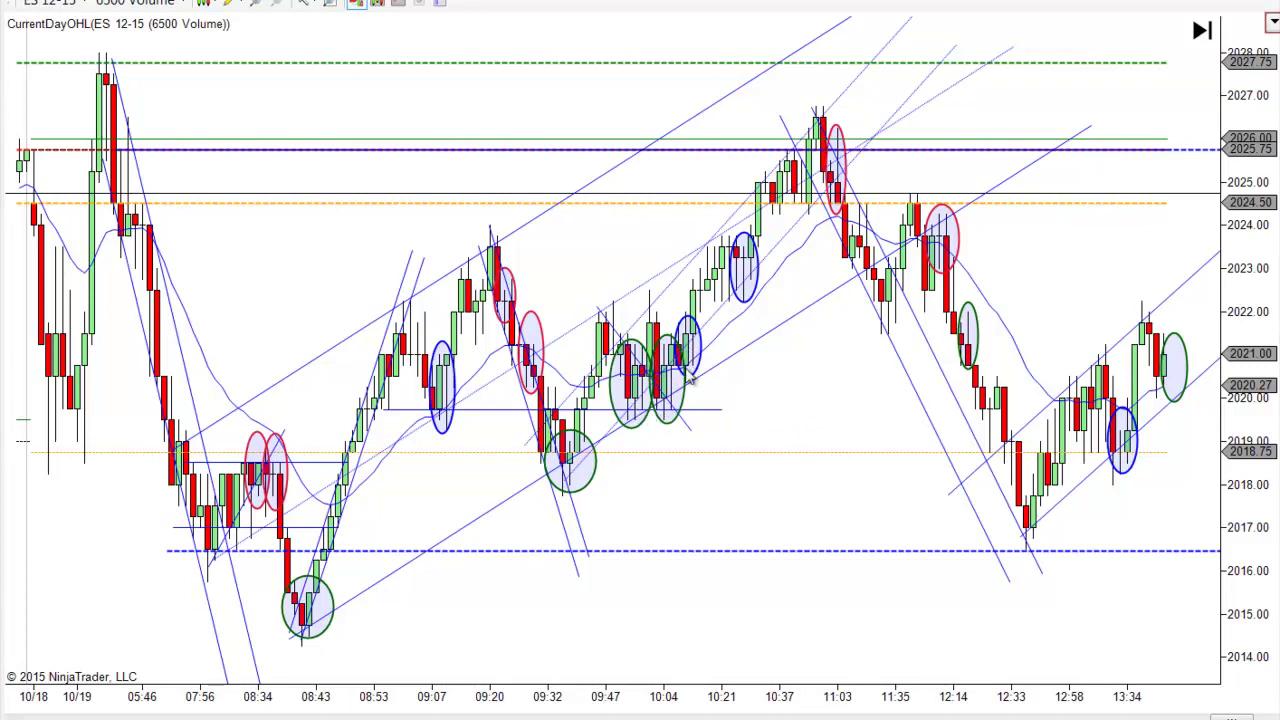
Move the blue ellipse off the pullback bars between 10:21 and 10:37 and place it back on them.
{"action": "left_click", "coordinate": [757, 290]}
{"action": "left_click_drag", "start_coordinate": [757, 290], "coordinate": [781, 363]}
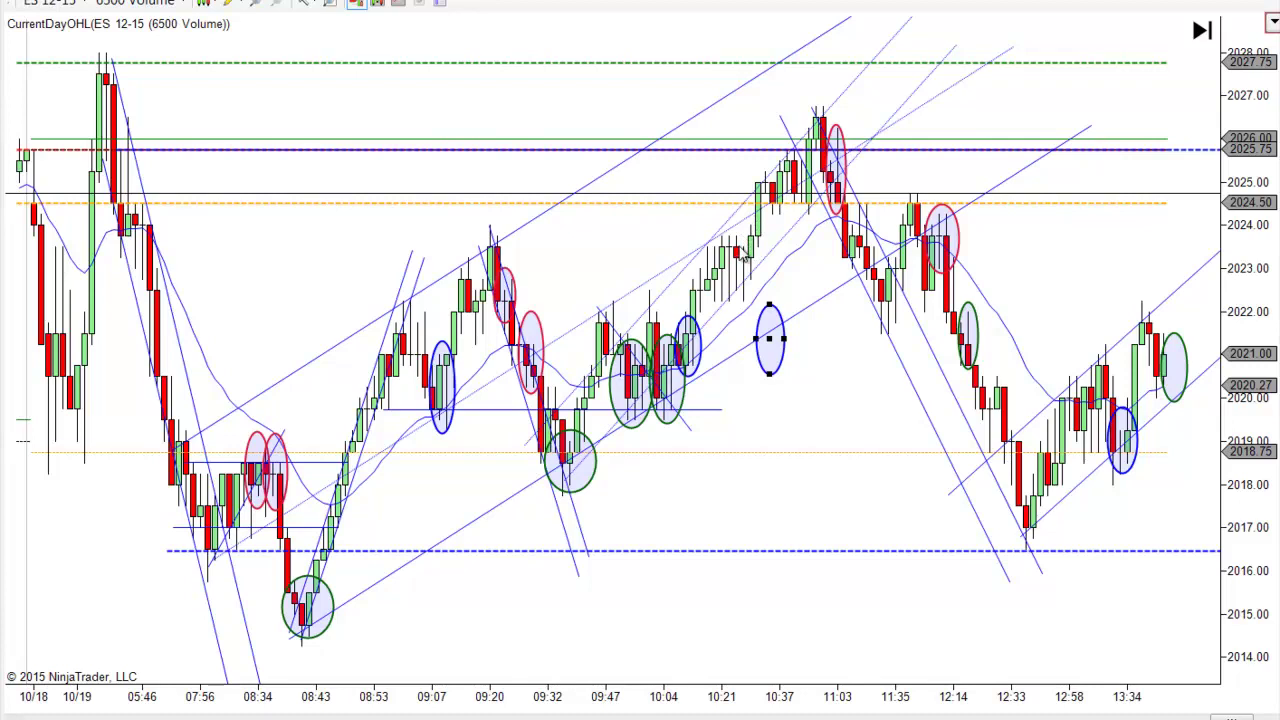
{"action": "left_click_drag", "start_coordinate": [764, 339], "coordinate": [737, 268]}
Change the outline color of the ellipse on the pullback between 10:21 and 10:37 to DarkGreen.
{"action": "double_click", "coordinate": [755, 283]}
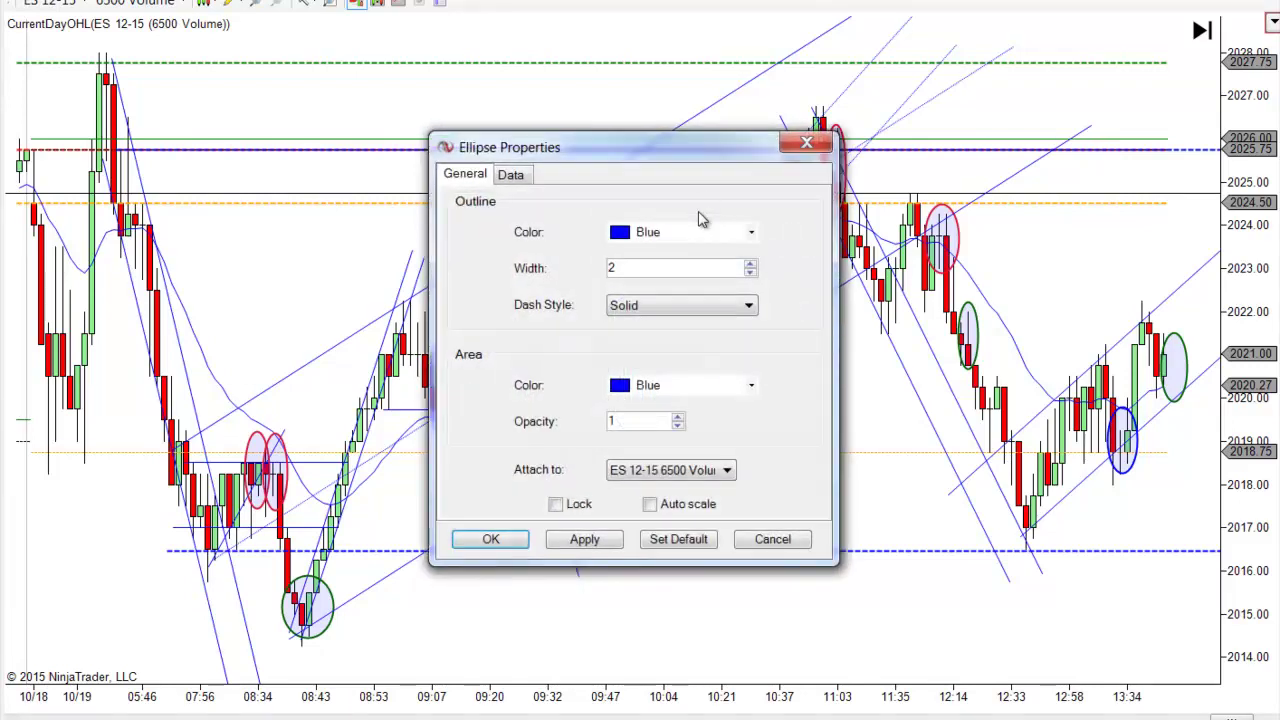
{"action": "left_click", "coordinate": [750, 234]}
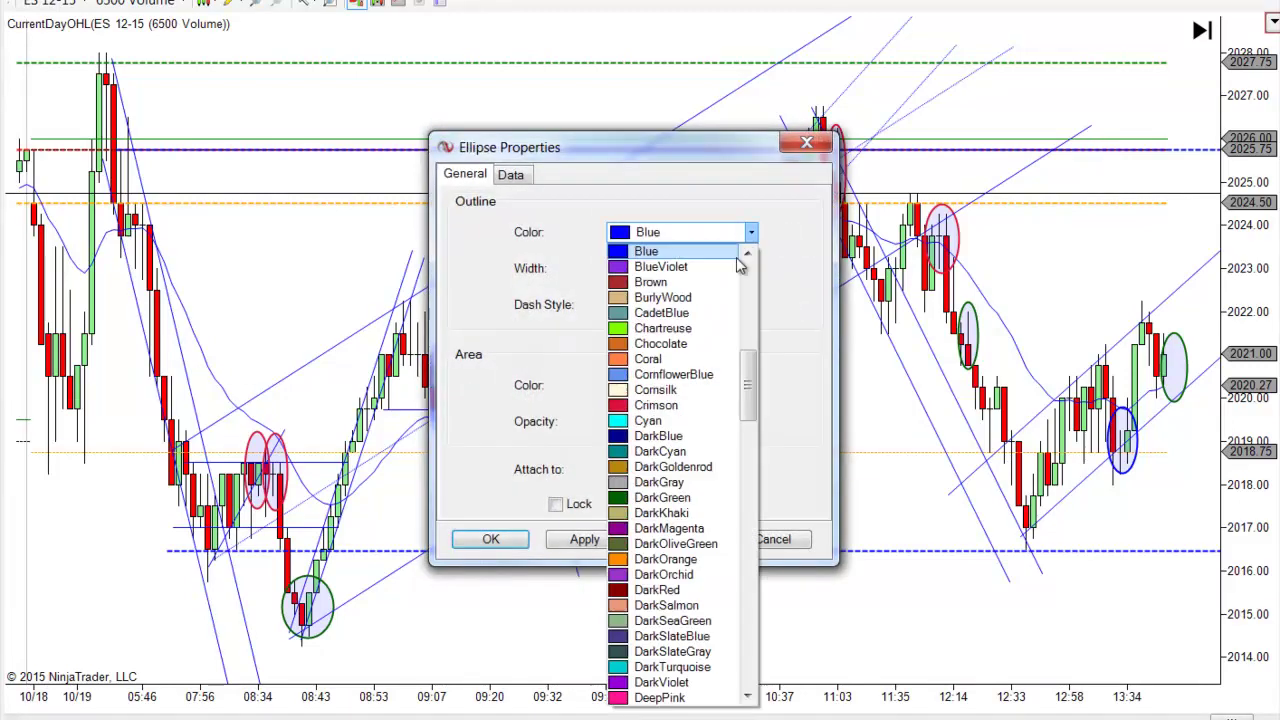
{"action": "left_click", "coordinate": [660, 497]}
{"action": "left_click", "coordinate": [491, 539]}
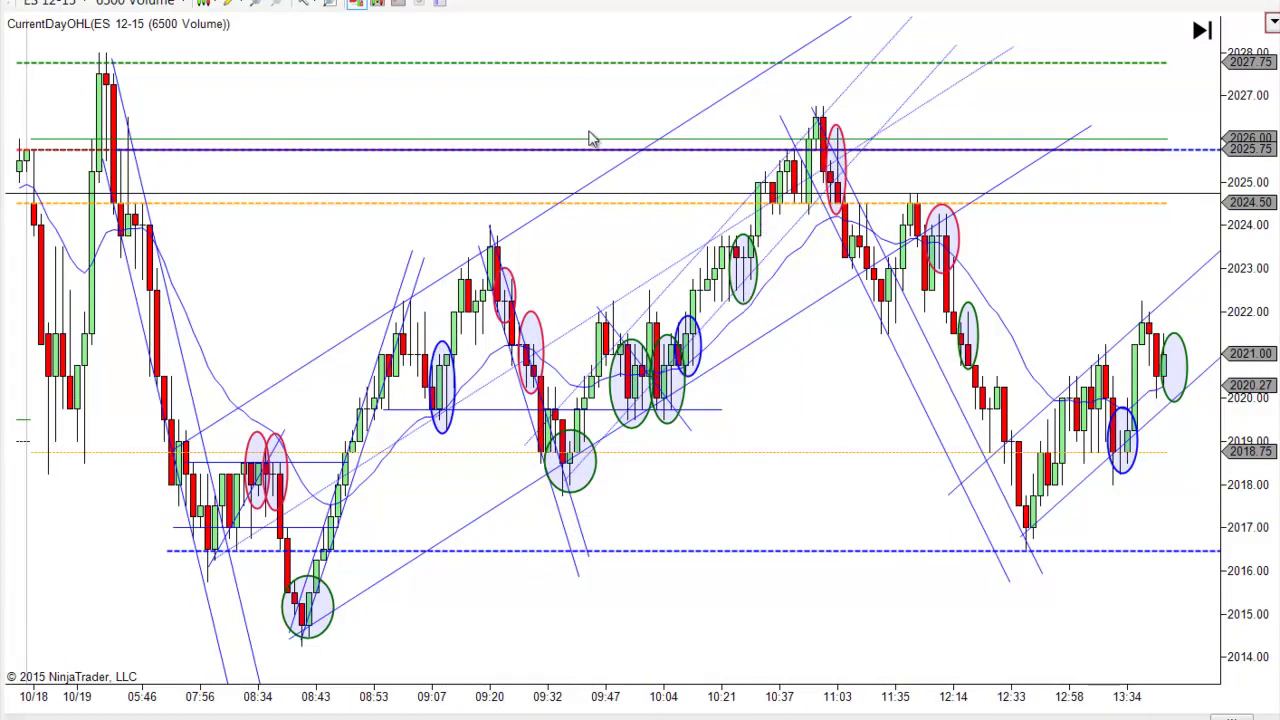
Examine the price action from the previous session through the afternoon rally, comparing the marked setups with the horizontal levels and channels.
{"action": "left_click_drag", "start_coordinate": [266, 123], "coordinate": [723, 148]}
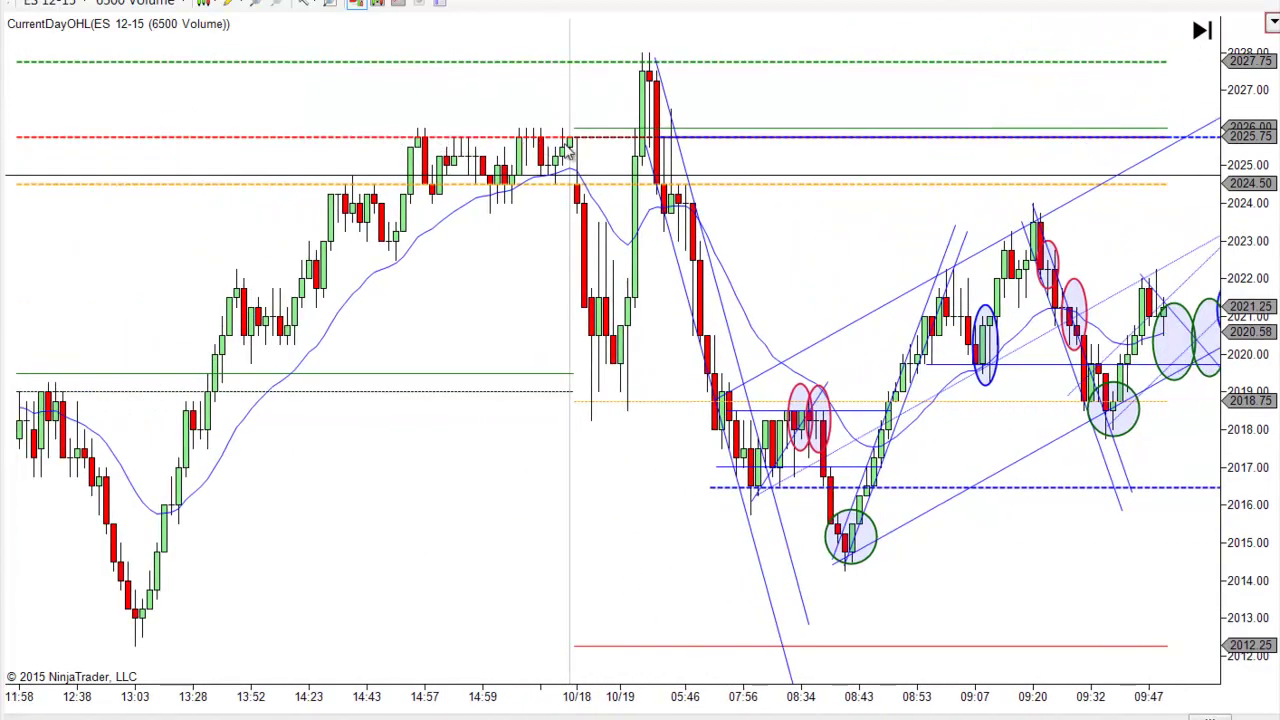
{"action": "left_click_drag", "start_coordinate": [826, 128], "coordinate": [566, 145]}
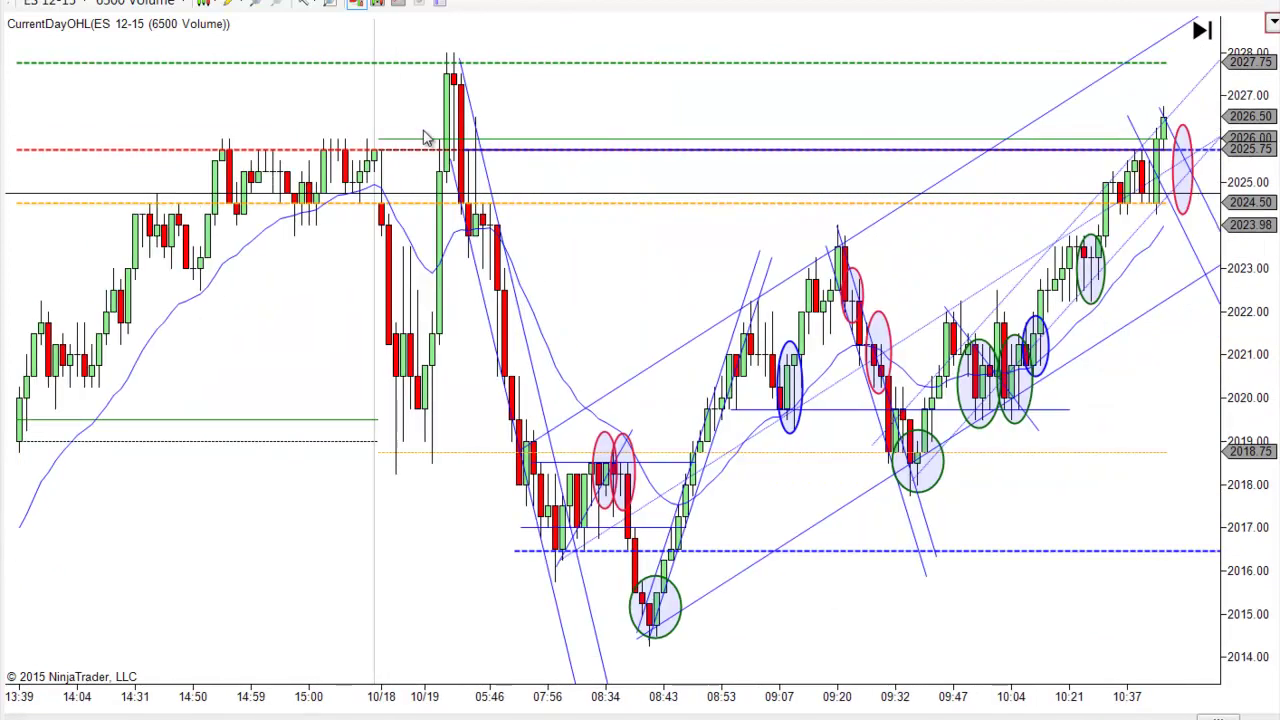
{"action": "left_click_drag", "start_coordinate": [843, 120], "coordinate": [466, 116]}
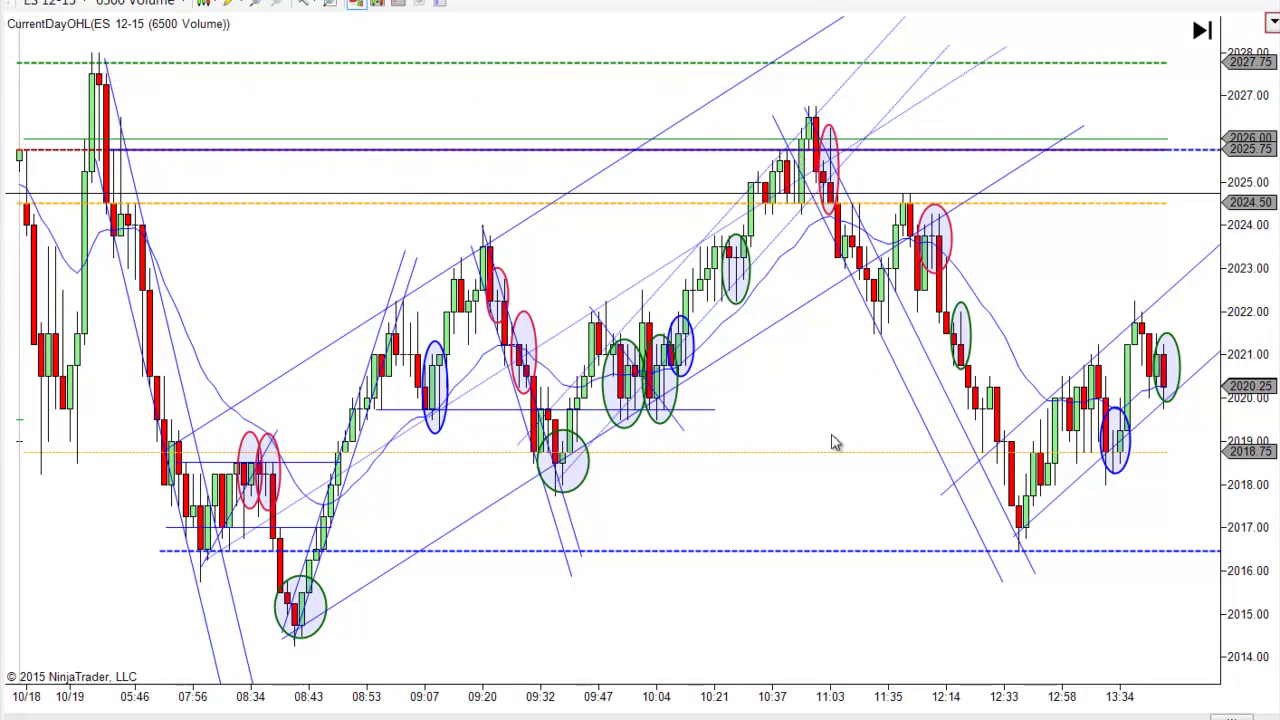
{"action": "left_click_drag", "start_coordinate": [825, 480], "coordinate": [774, 477]}
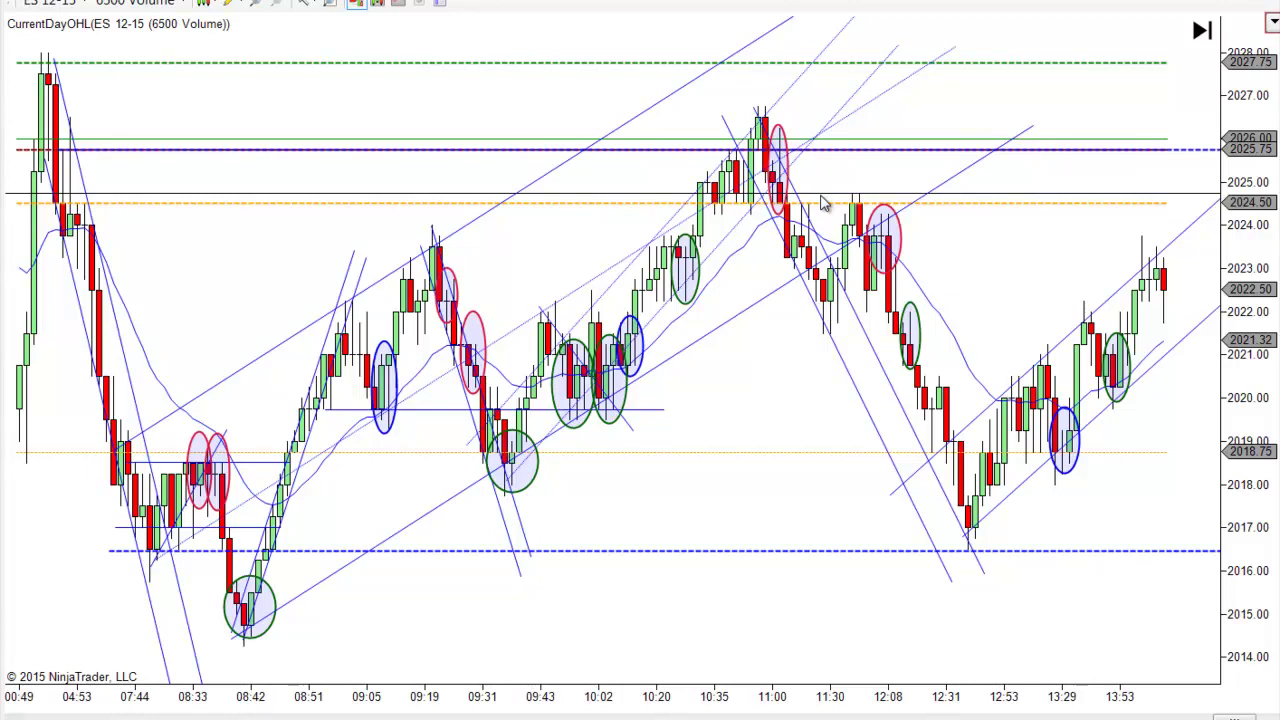
{"action": "left_click_drag", "start_coordinate": [822, 197], "coordinate": [822, 204]}
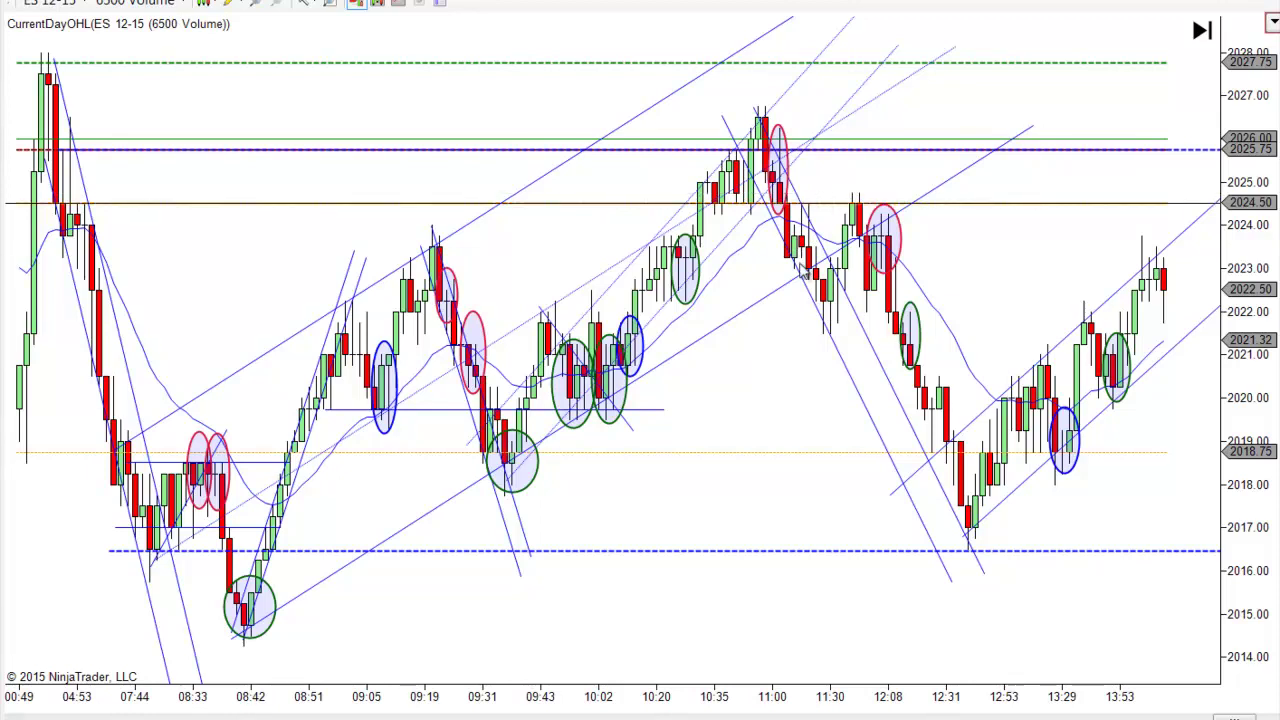
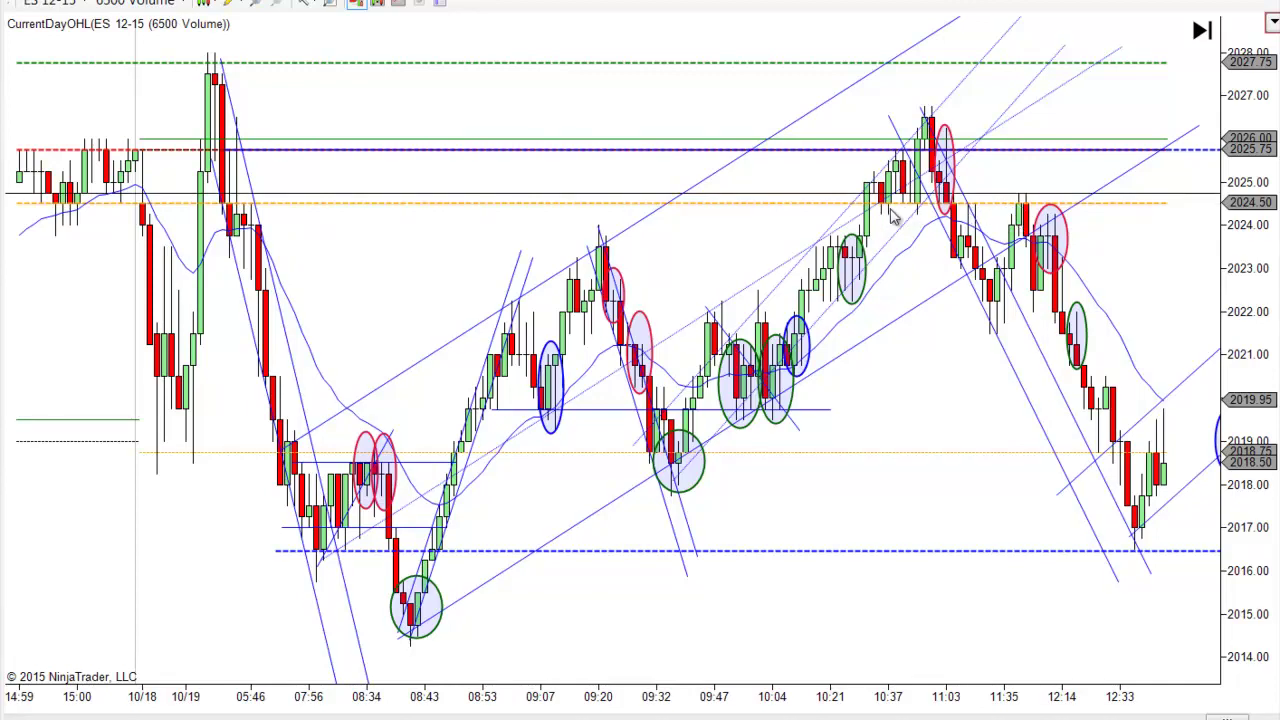
{"action": "left_click_drag", "start_coordinate": [1014, 257], "coordinate": [955, 260]}
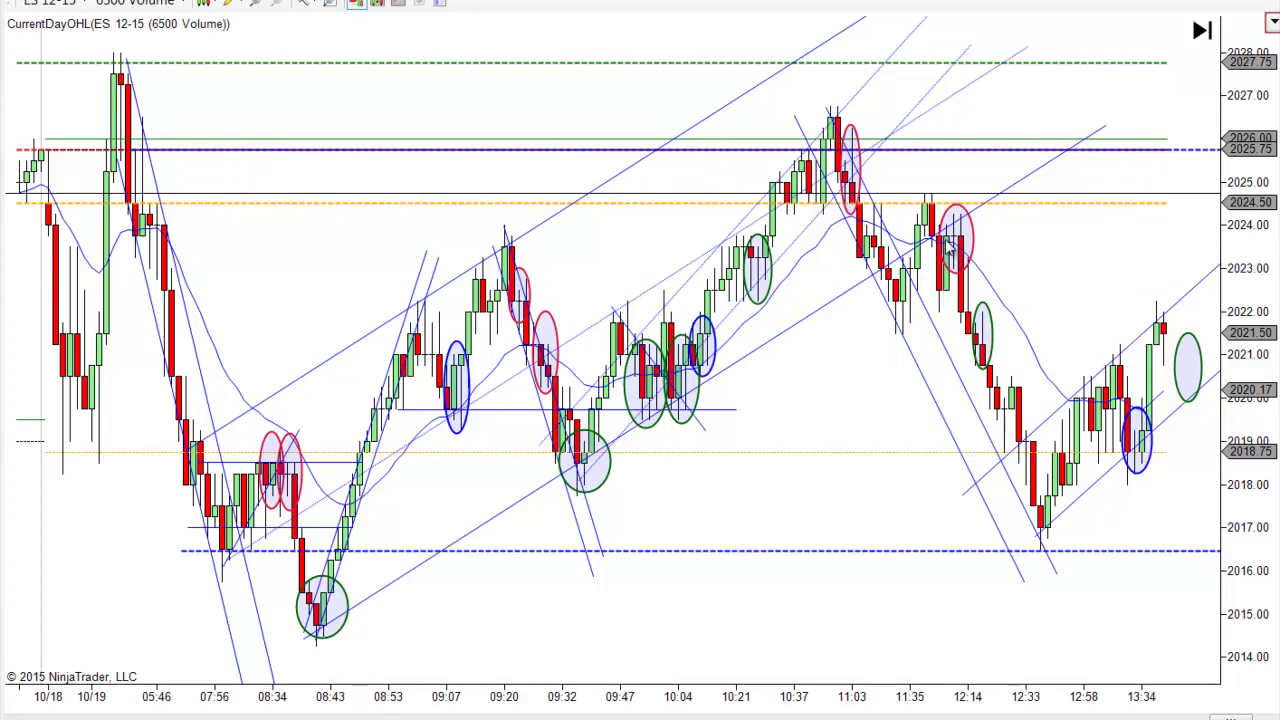
{"action": "left_click_drag", "start_coordinate": [957, 255], "coordinate": [955, 240]}
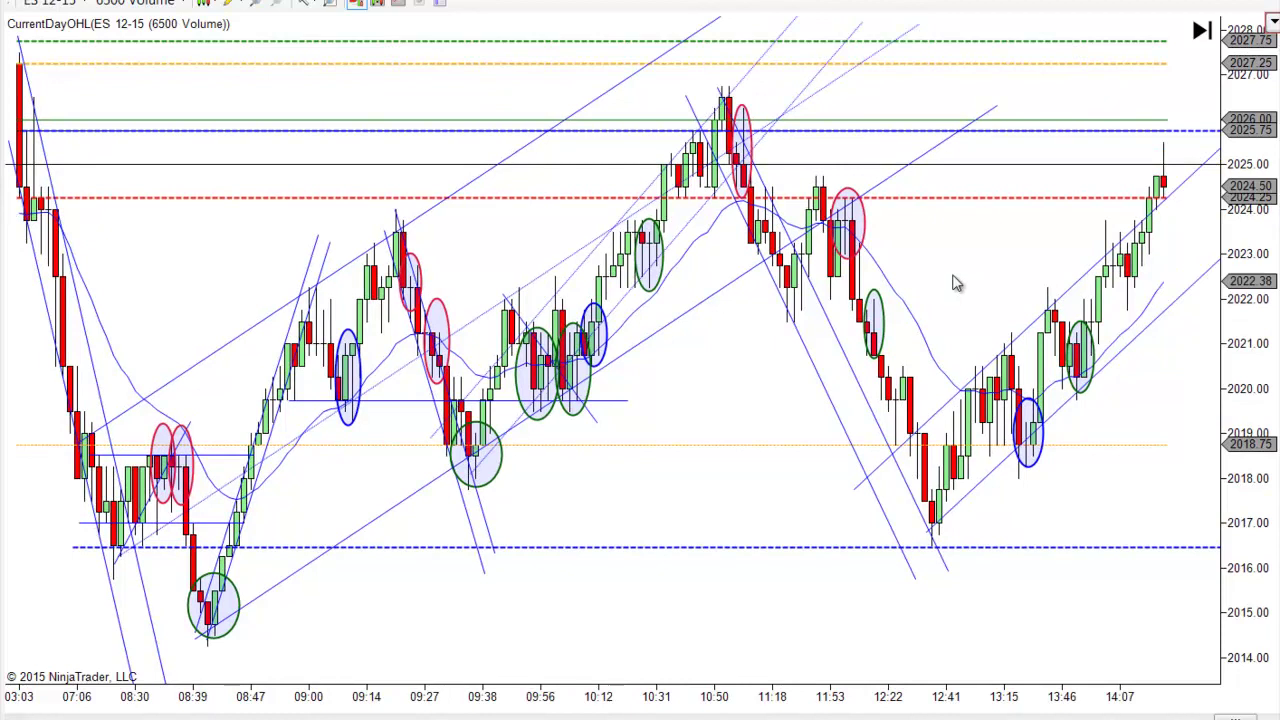
{"action": "scroll", "coordinate": [957, 283], "scroll_direction": "left", "scroll_amount": 2}
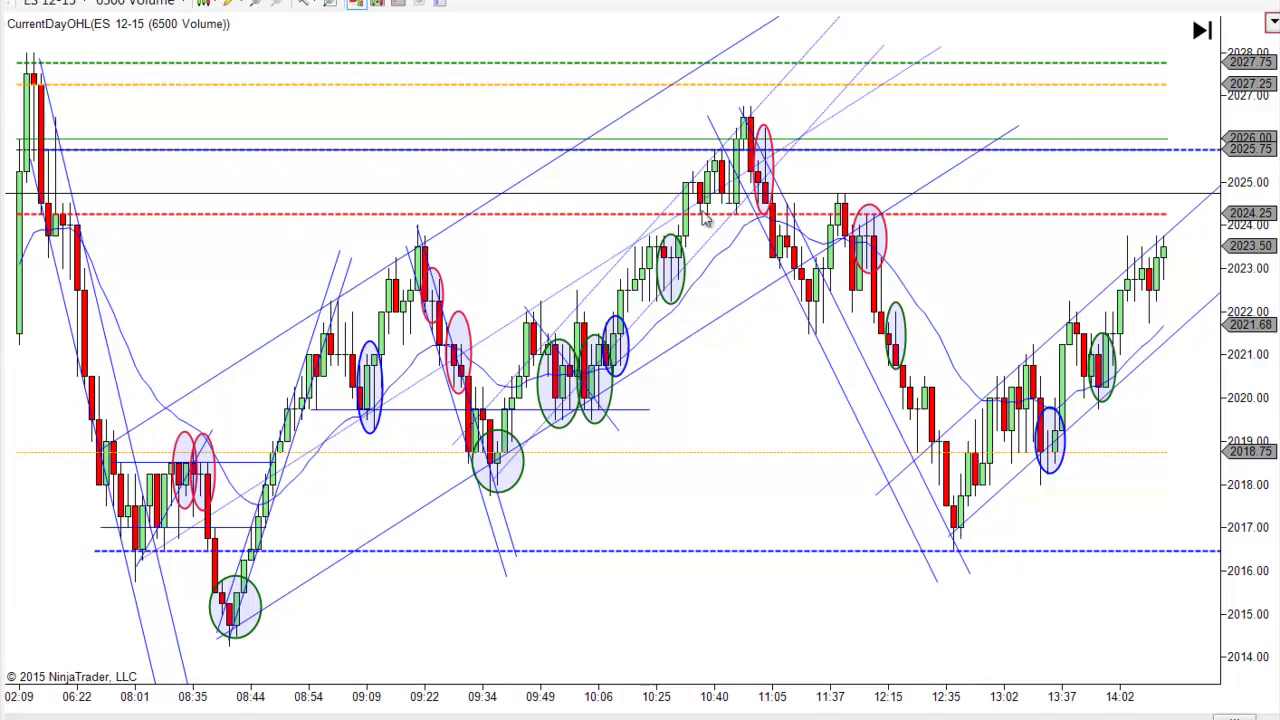
{"action": "left_click_drag", "start_coordinate": [469, 120], "coordinate": [1082, 121]}
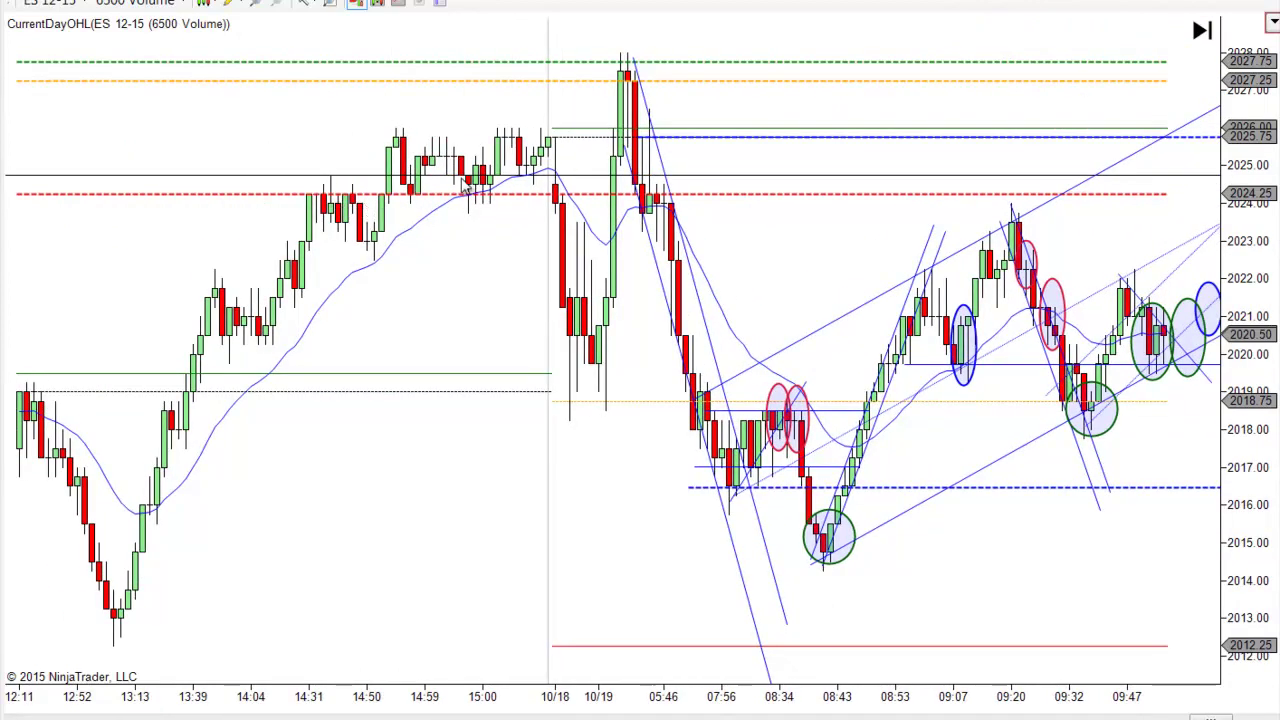
{"action": "left_click_drag", "start_coordinate": [843, 171], "coordinate": [239, 174]}
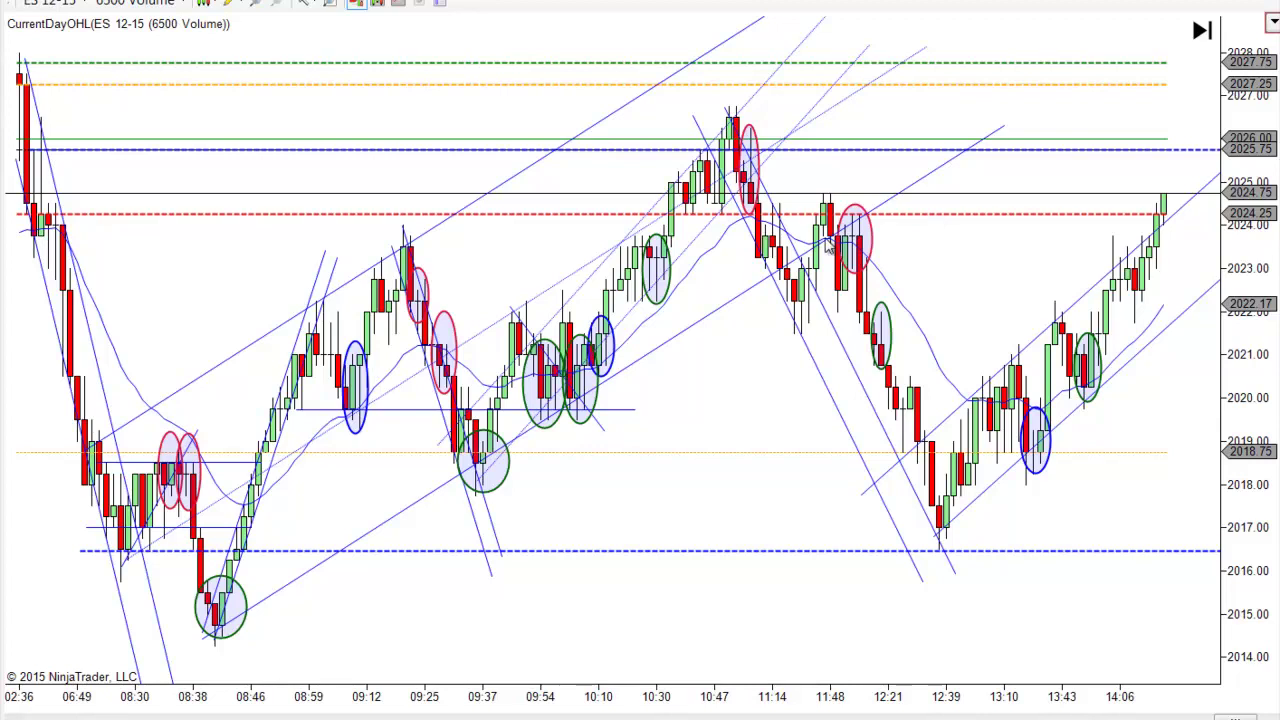
{"action": "left_click_drag", "start_coordinate": [954, 266], "coordinate": [988, 263]}
{"action": "left_click_drag", "start_coordinate": [660, 152], "coordinate": [624, 149]}
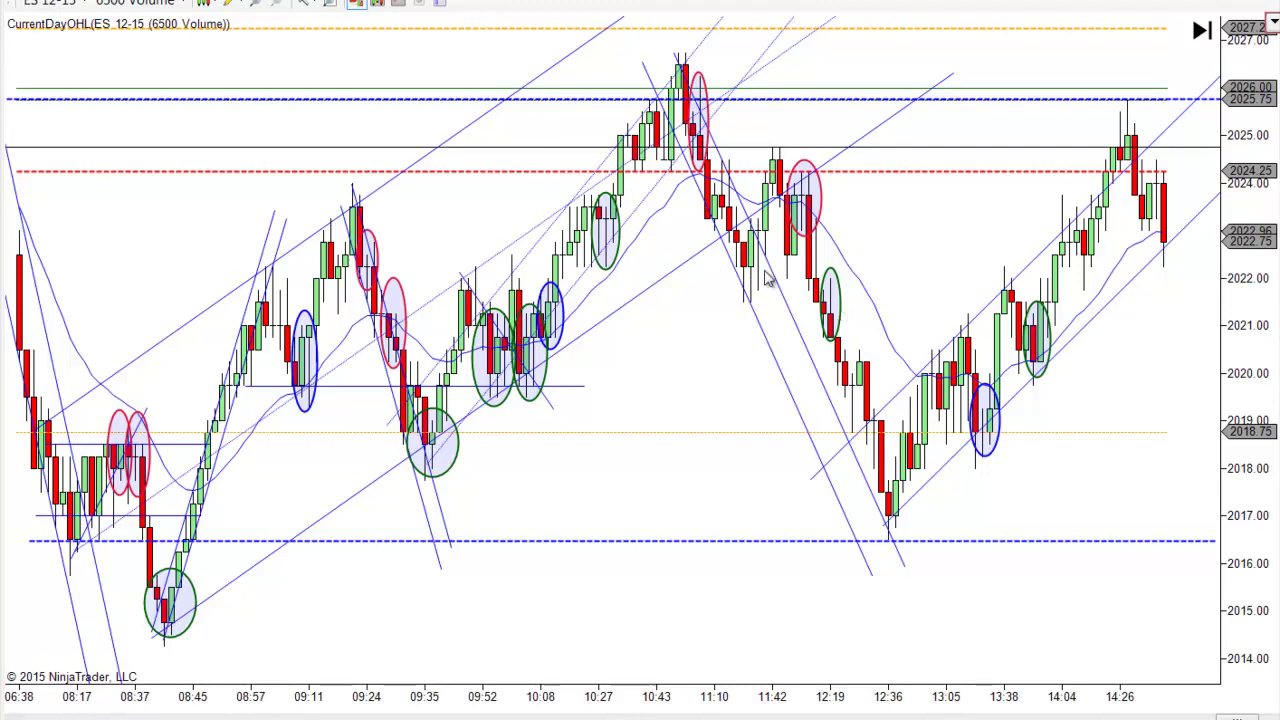
Draw a horizontal line at about 2022 from the swing low before 11:42 to just past the green ellipse near 12:19.
{"action": "left_click", "coordinate": [240, 4]}
{"action": "left_click", "coordinate": [245, 91]}
{"action": "left_click", "coordinate": [714, 278]}
{"action": "left_click", "coordinate": [866, 275]}
{"action": "left_click_drag", "start_coordinate": [866, 275], "coordinate": [895, 279]}
{"action": "left_click", "coordinate": [895, 288]}
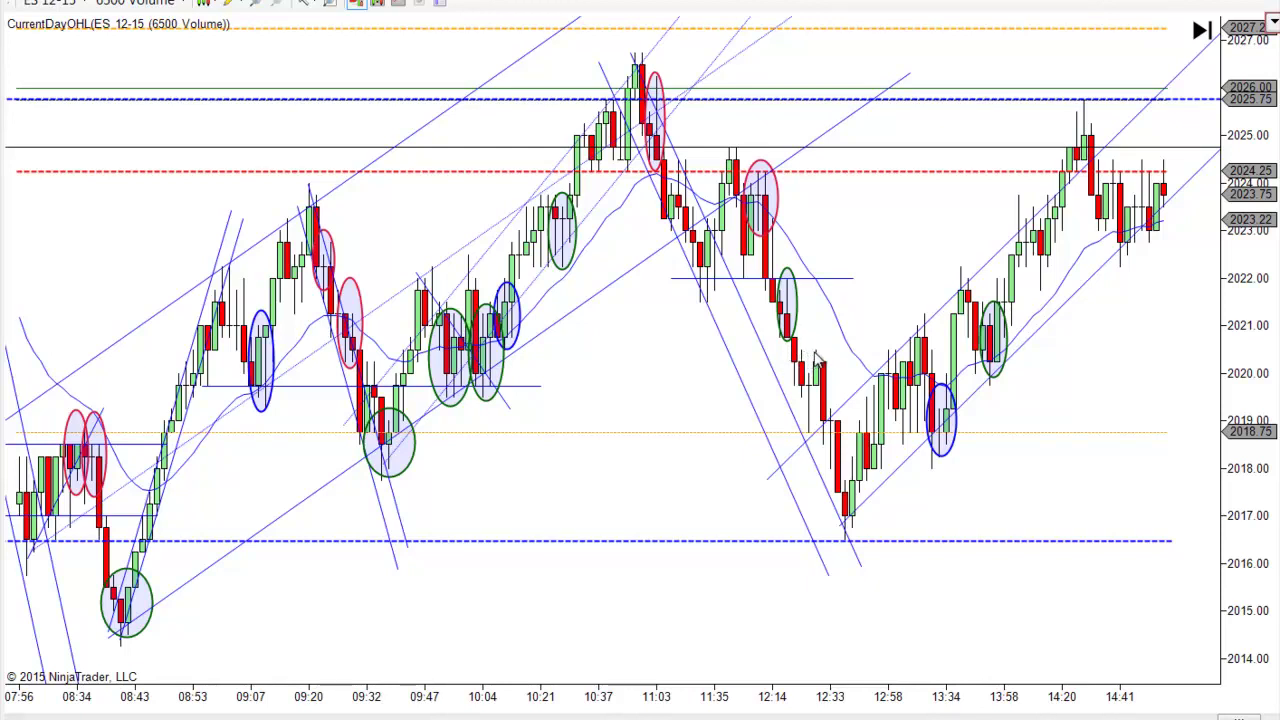
Nudge the dashed blue support line under the early lows slightly up to about 2016.5.
{"action": "left_click_drag", "start_coordinate": [1058, 522], "coordinate": [929, 514]}
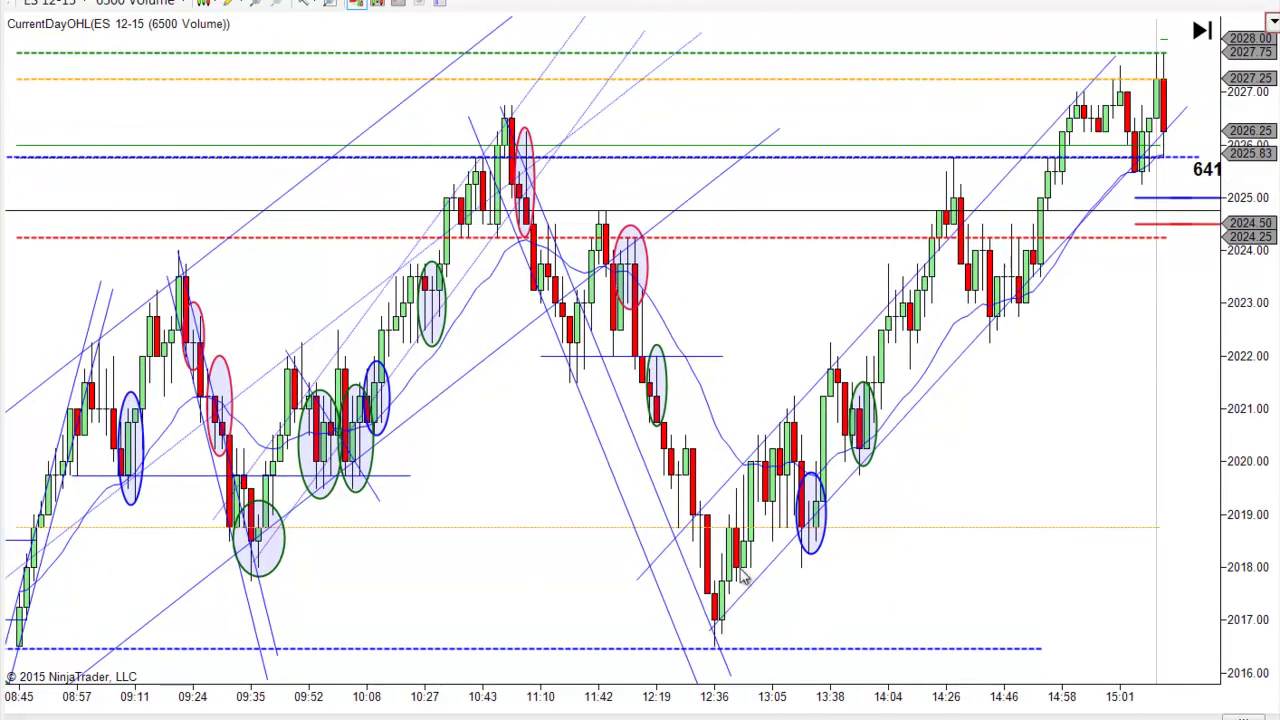
{"action": "left_click_drag", "start_coordinate": [854, 606], "coordinate": [1203, 594]}
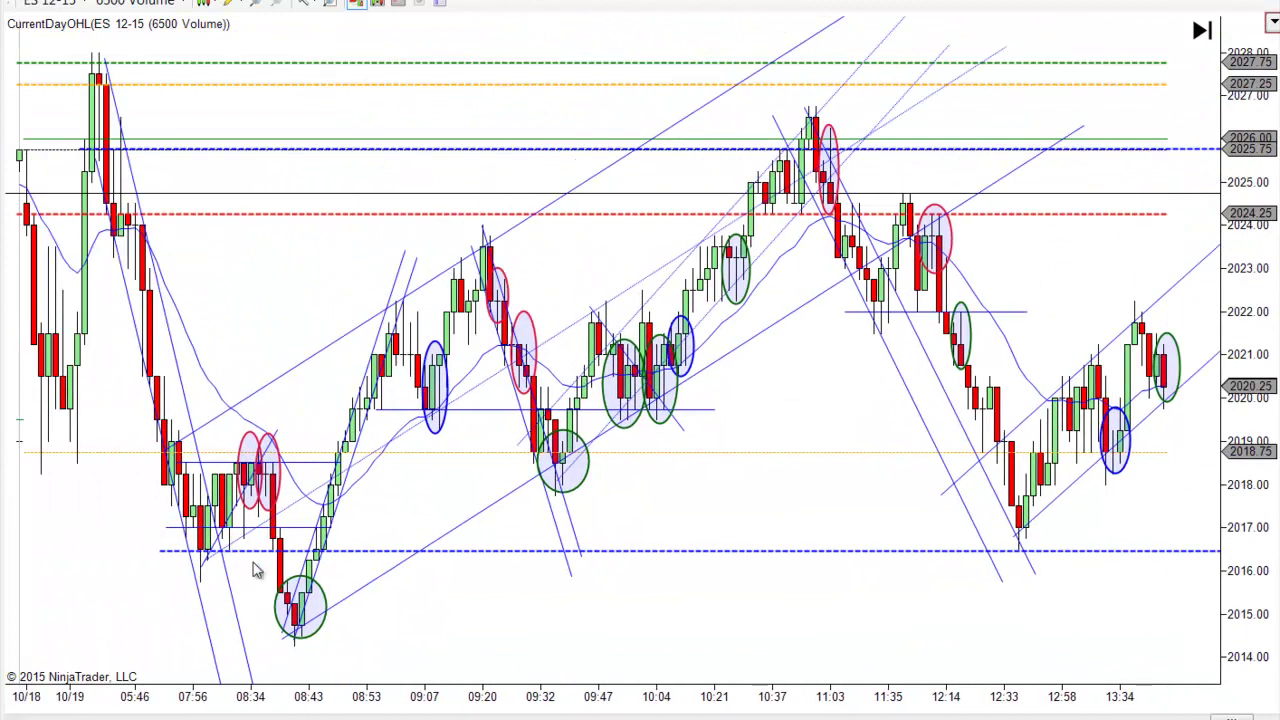
{"action": "left_click", "coordinate": [369, 549]}
{"action": "left_click_drag", "start_coordinate": [369, 547], "coordinate": [371, 547]}
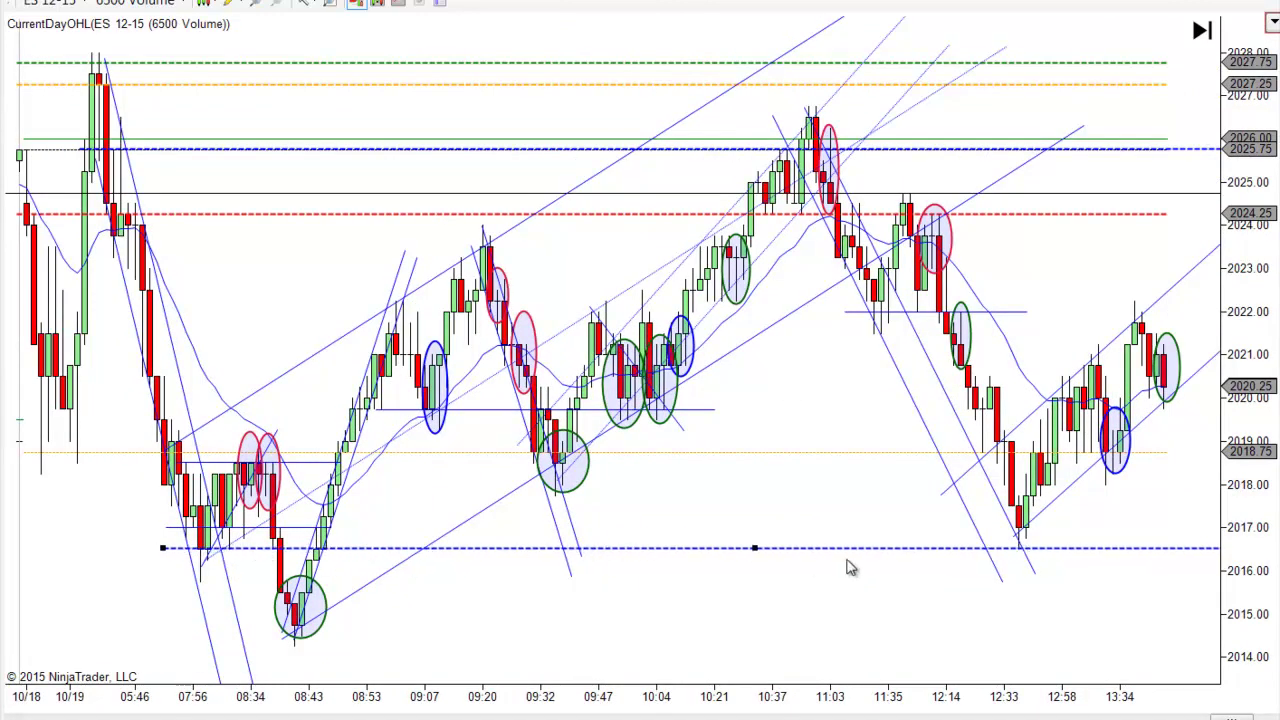
Move the blue ellipse off the pullback low before 13:46 and set it back slightly lower on the same bars.
{"action": "left_click_drag", "start_coordinate": [1040, 617], "coordinate": [843, 630]}
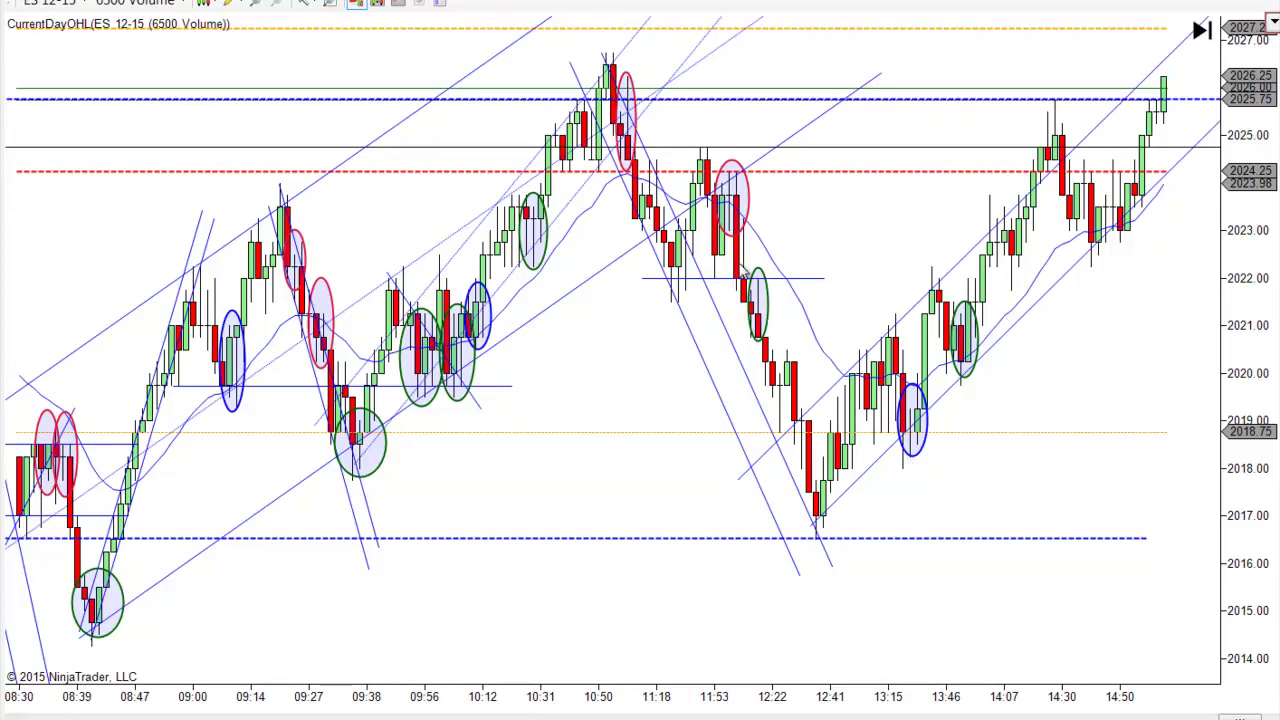
{"action": "left_click", "coordinate": [922, 449]}
{"action": "left_click_drag", "start_coordinate": [914, 420], "coordinate": [1006, 433]}
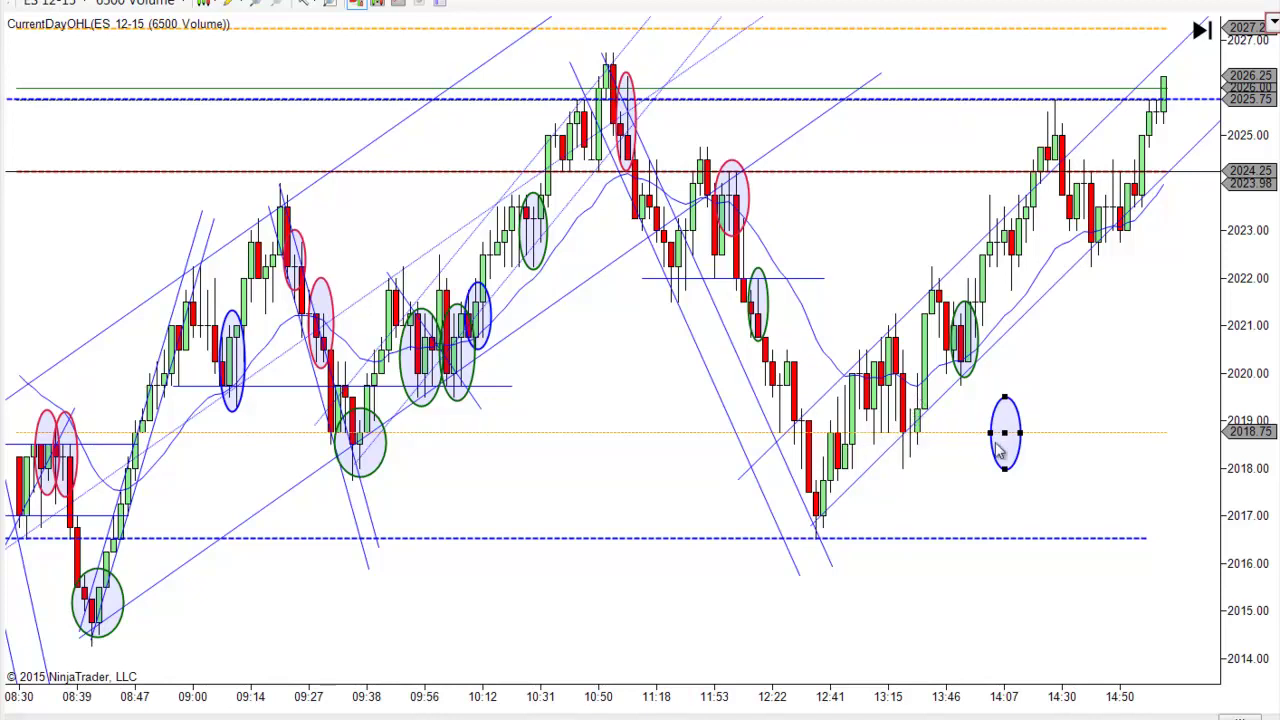
{"action": "left_click_drag", "start_coordinate": [1001, 433], "coordinate": [911, 425]}
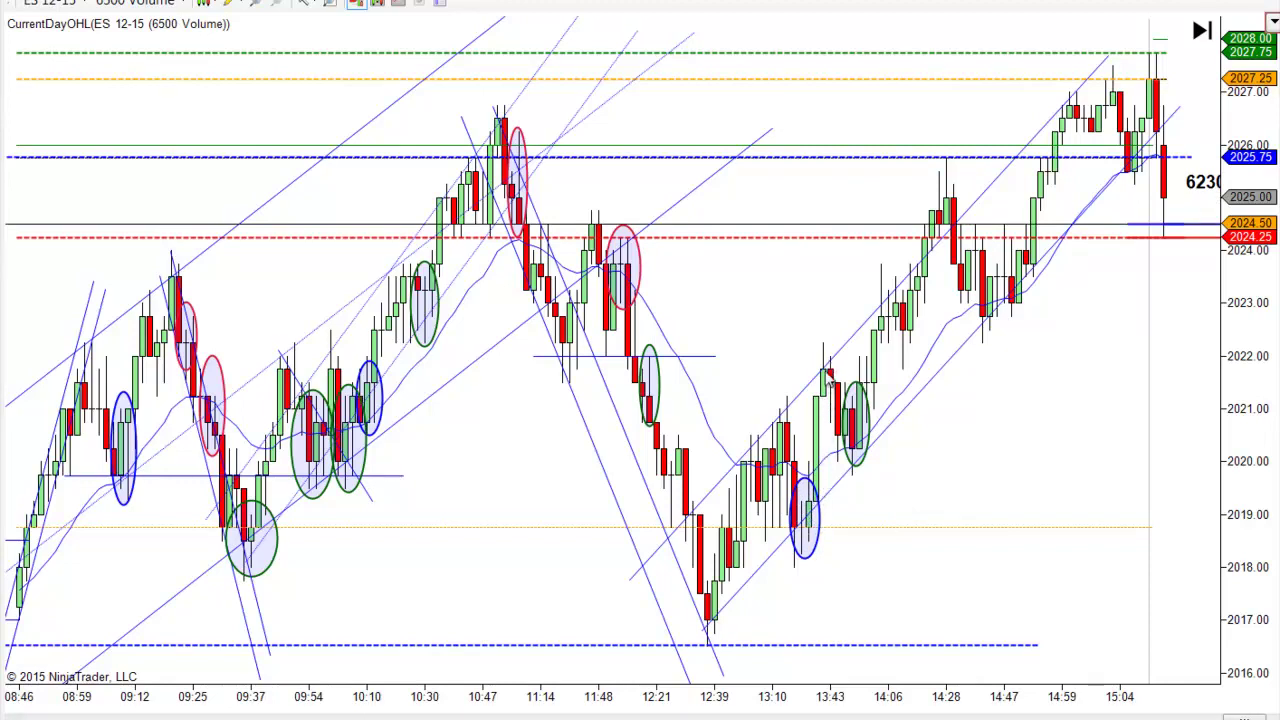
Move the green ellipse off the pullback just after 13:43 and set it back on those bars slightly earlier and lower.
{"action": "left_click", "coordinate": [858, 425]}
{"action": "left_click_drag", "start_coordinate": [858, 425], "coordinate": [924, 477]}
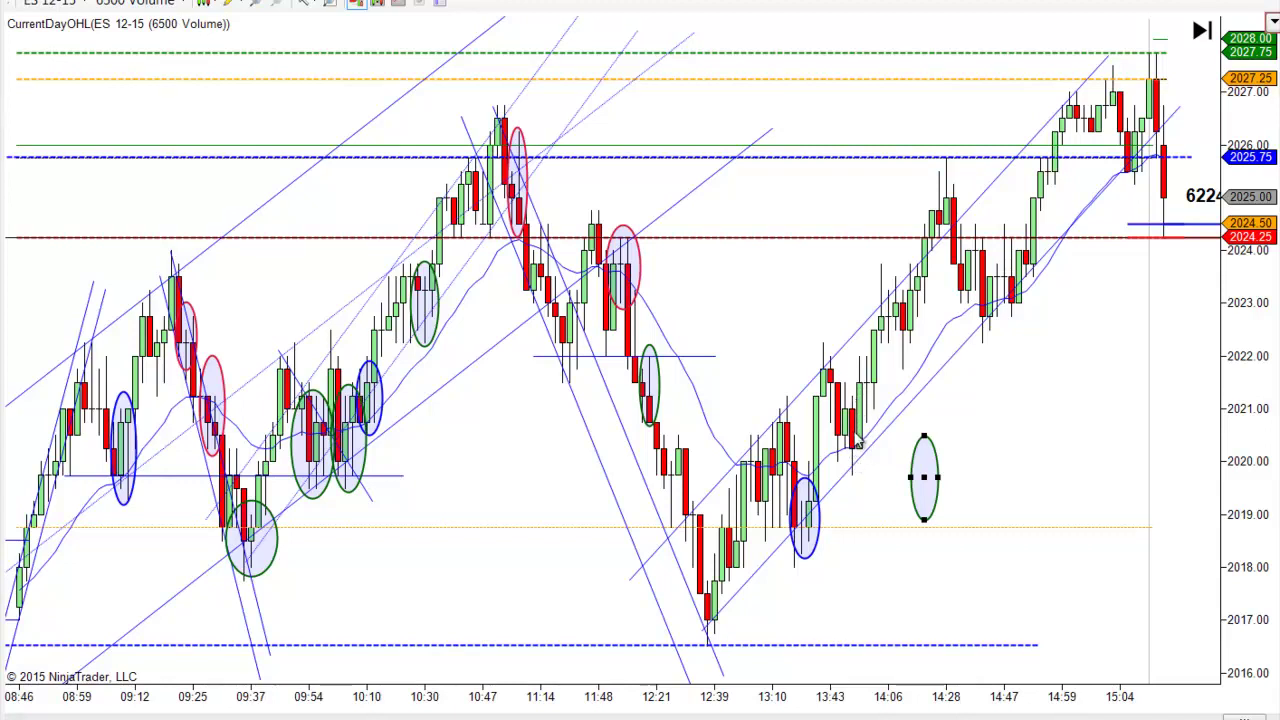
{"action": "left_click_drag", "start_coordinate": [923, 477], "coordinate": [848, 430]}
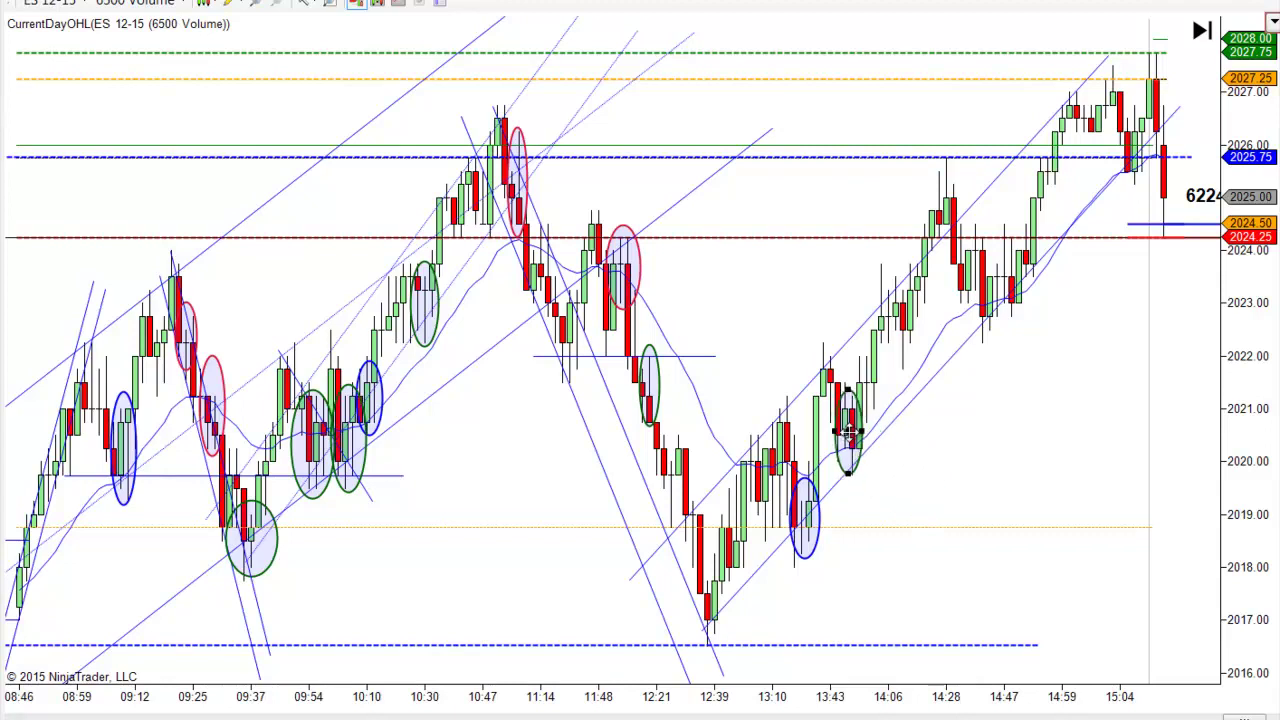
Examine the whole day's marked setups, trend lines and channels, from the 10/19 open to the latest bars.
{"action": "left_click_drag", "start_coordinate": [1074, 491], "coordinate": [975, 520]}
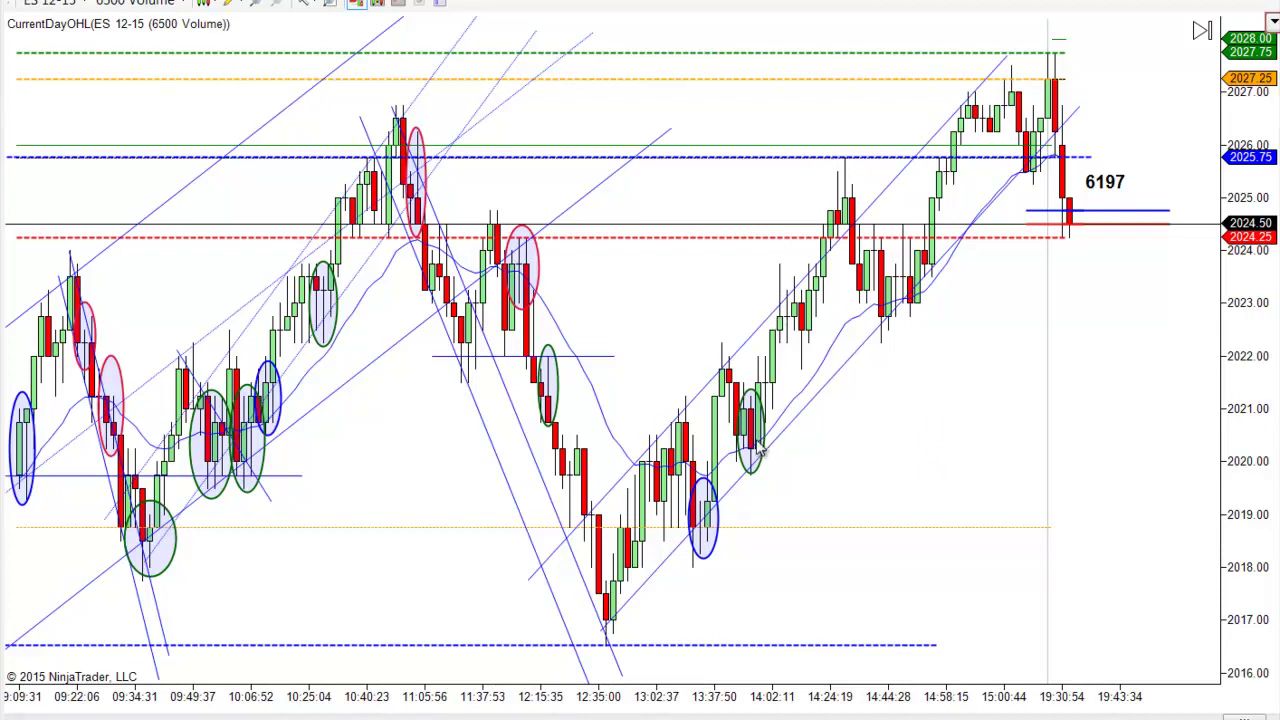
{"action": "left_click_drag", "start_coordinate": [845, 560], "coordinate": [1037, 560]}
{"action": "scroll", "coordinate": [1040, 560], "scroll_direction": "up", "scroll_amount": 5}
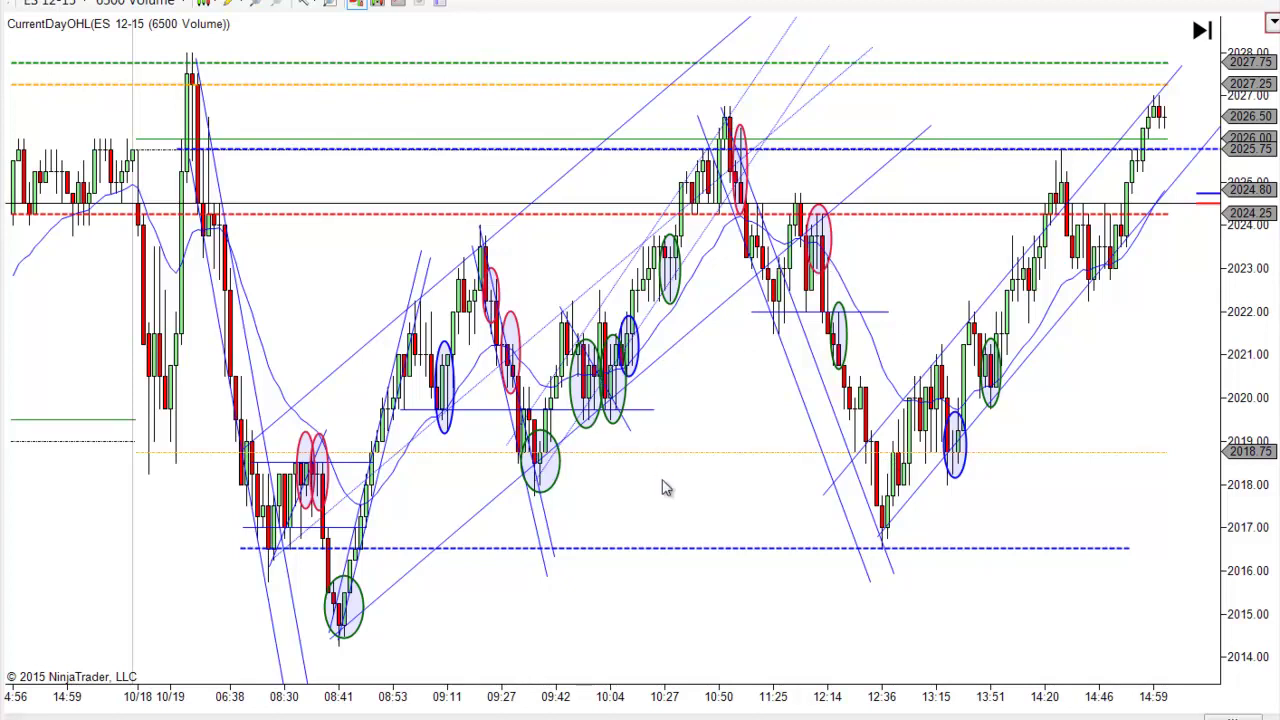
{"action": "scroll", "coordinate": [689, 489], "scroll_direction": "up", "scroll_amount": 2}
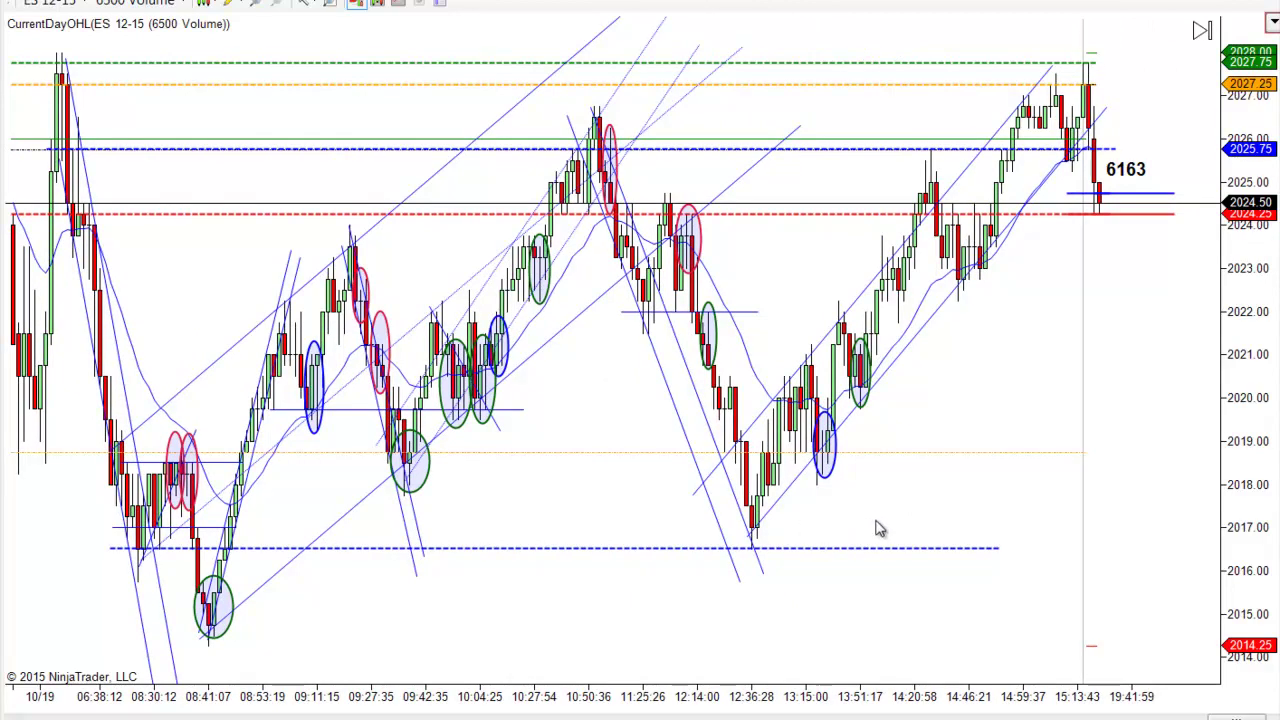
{"action": "left_click_drag", "start_coordinate": [558, 484], "coordinate": [714, 469]}
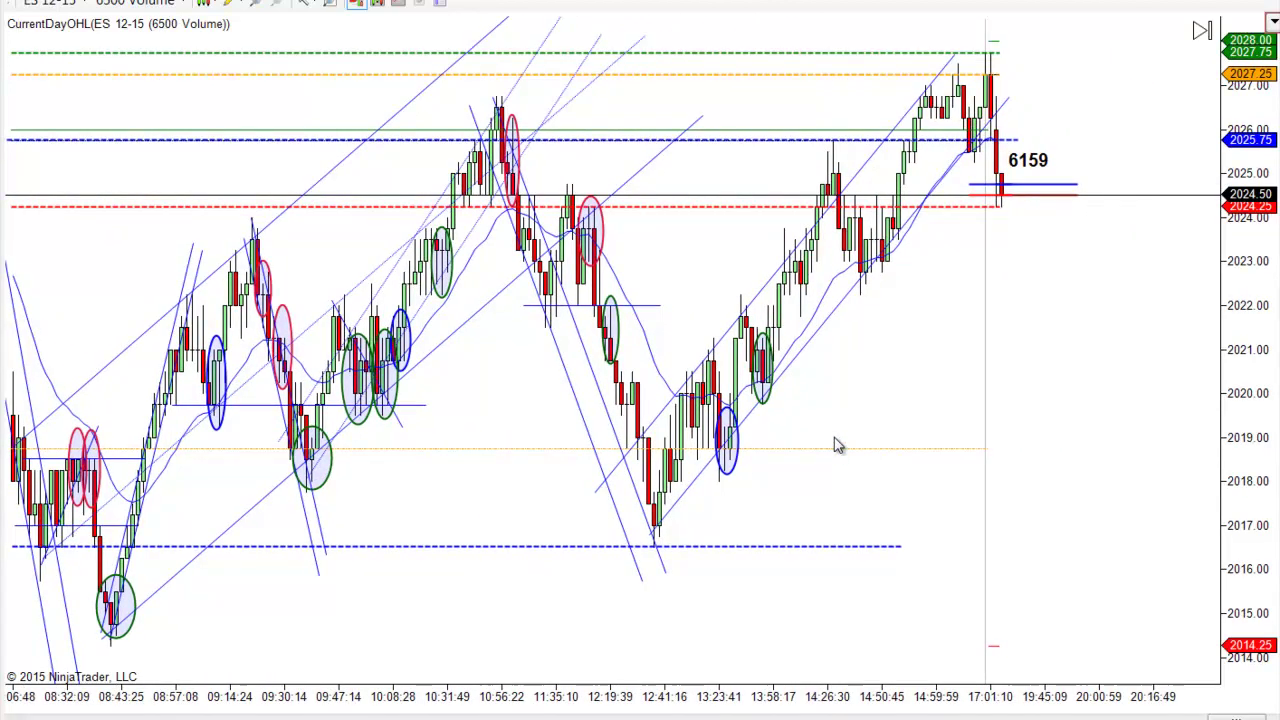
{"action": "scroll", "coordinate": [628, 487], "scroll_direction": "left", "scroll_amount": 5}
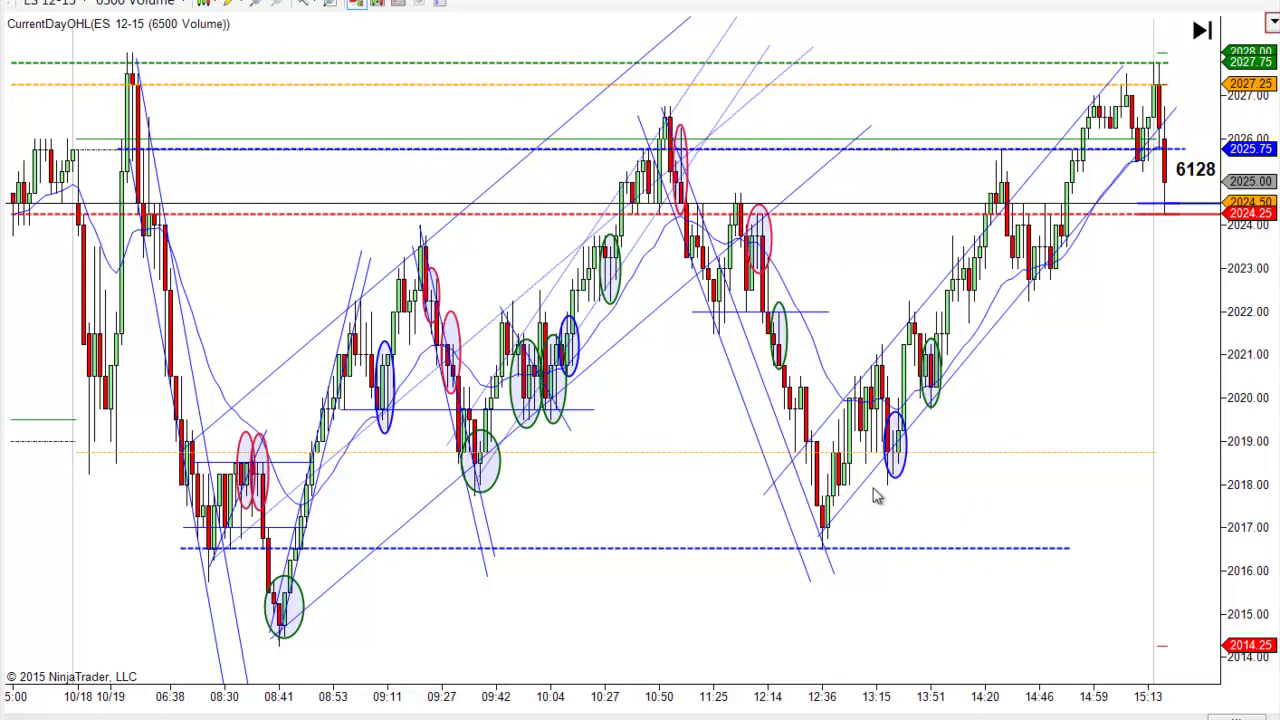
{"action": "left_click_drag", "start_coordinate": [1032, 498], "coordinate": [900, 505]}
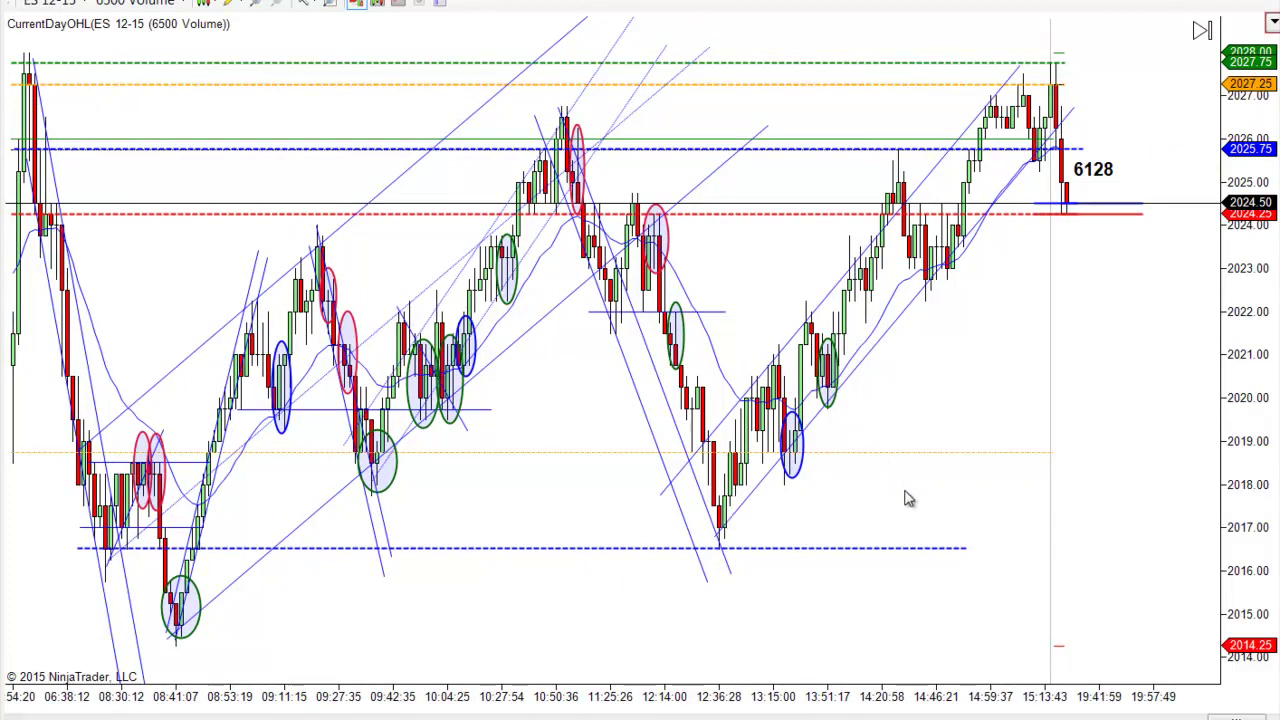
{"action": "left_click_drag", "start_coordinate": [920, 503], "coordinate": [977, 500]}
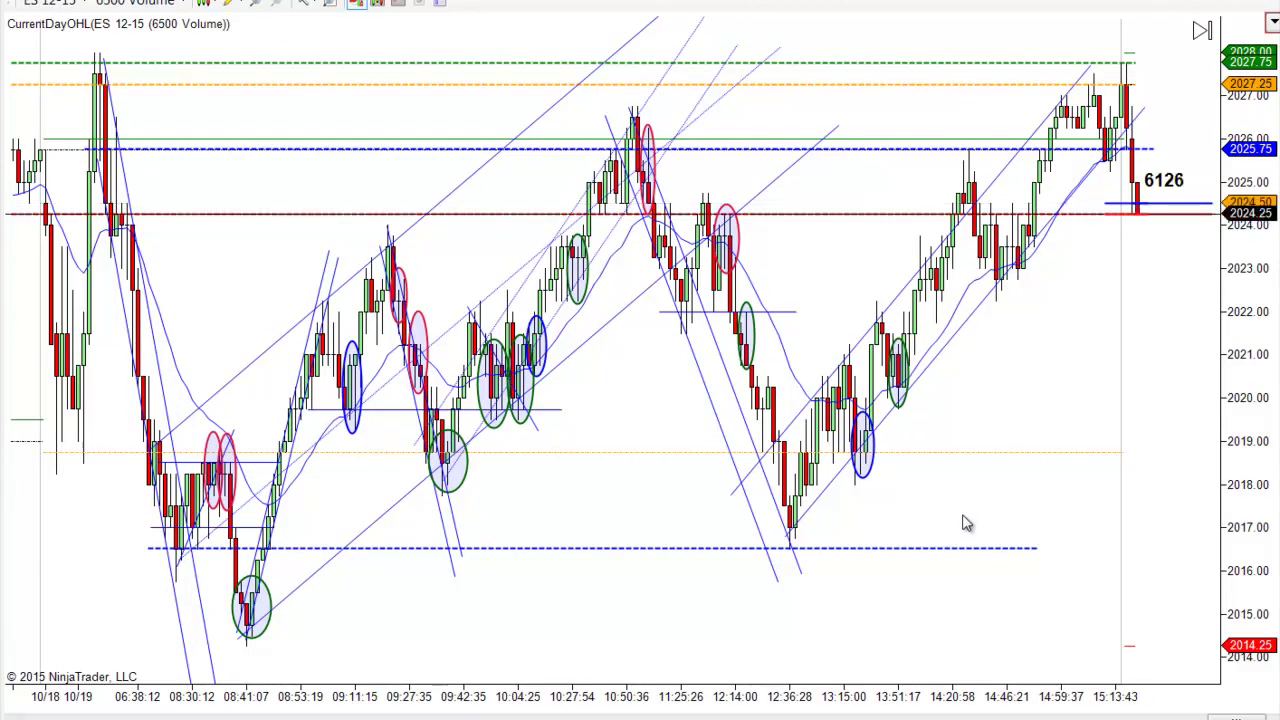
{"action": "scroll", "coordinate": [963, 525], "scroll_direction": "up", "scroll_amount": 1}
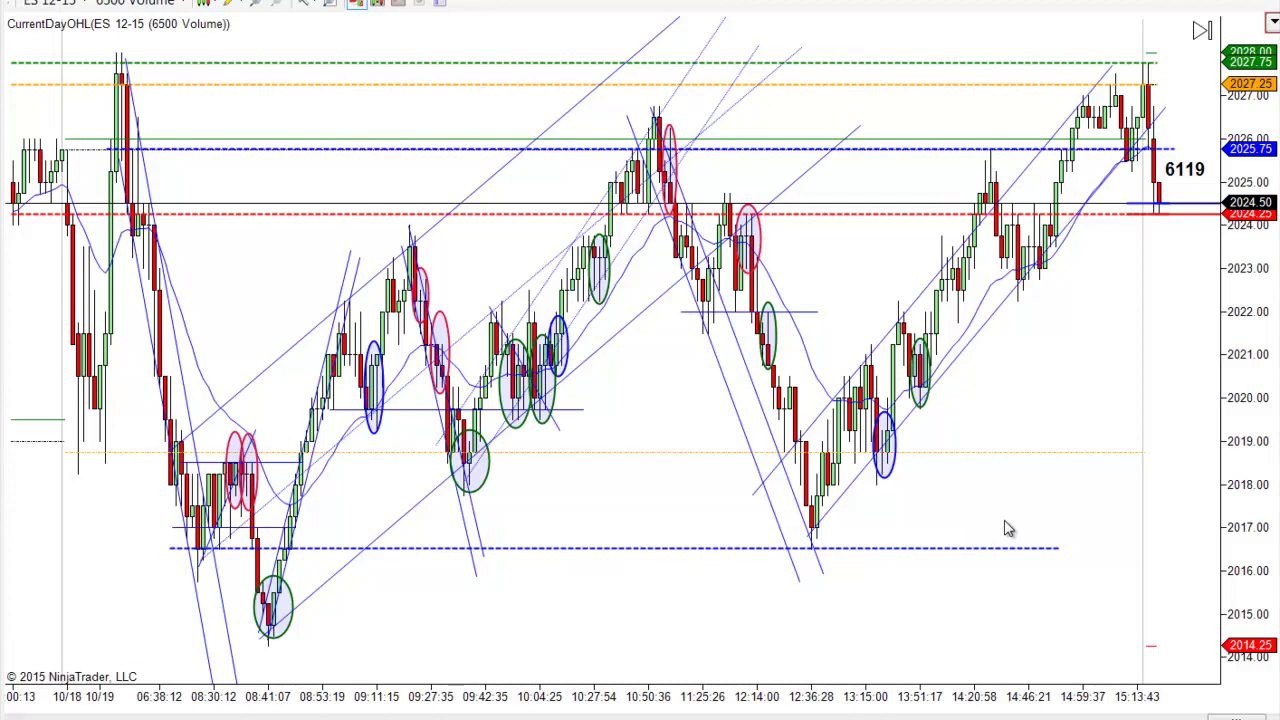
{"action": "scroll", "coordinate": [1007, 529], "scroll_direction": "down", "scroll_amount": 2}
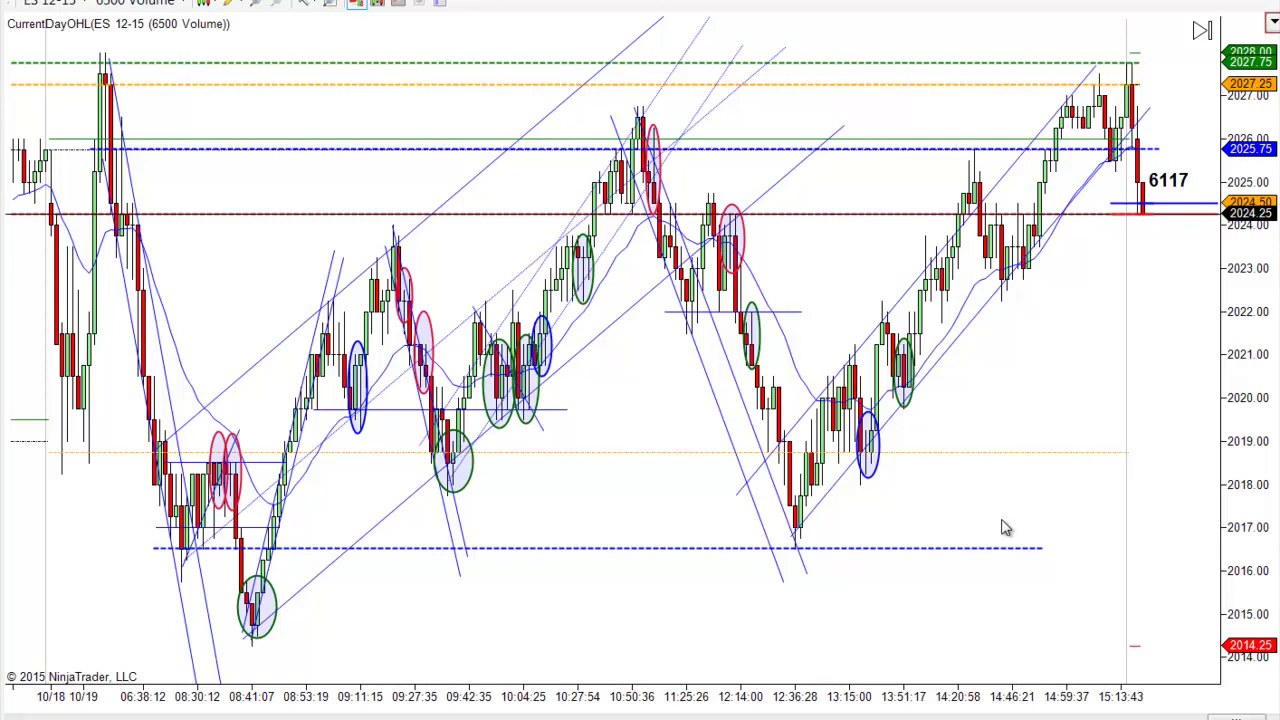
{"action": "scroll", "coordinate": [1010, 526], "scroll_direction": "down", "scroll_amount": 2}
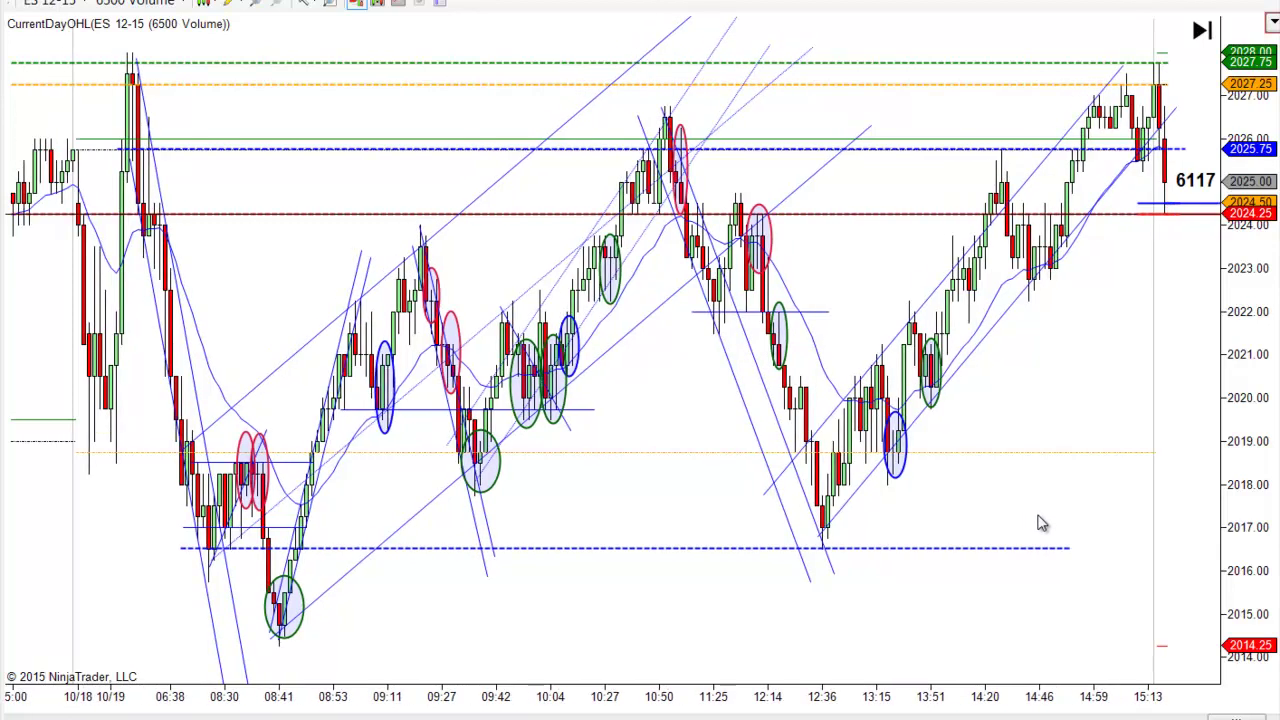
{"action": "scroll", "coordinate": [1040, 523], "scroll_direction": "up", "scroll_amount": 1}
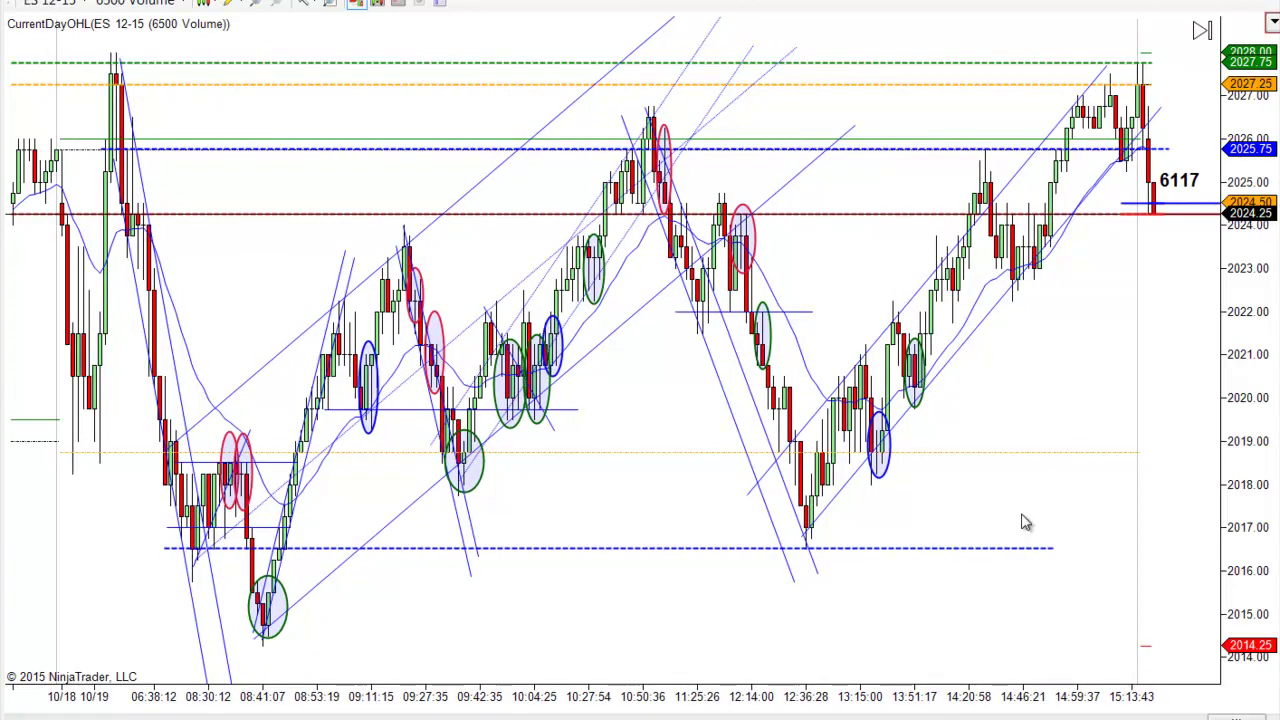